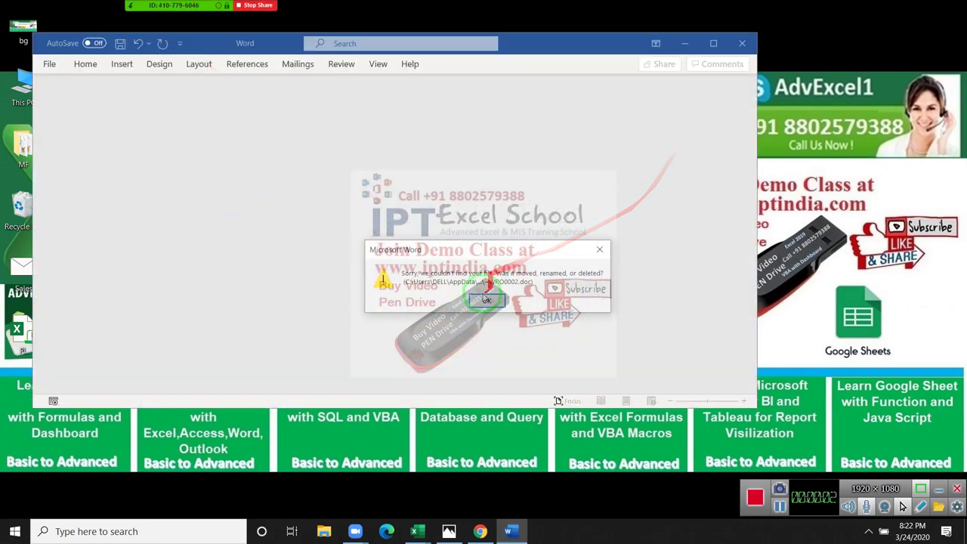
Dismiss both Word error messages, close the blank document and switch to Excel's Book1
click(486, 300)
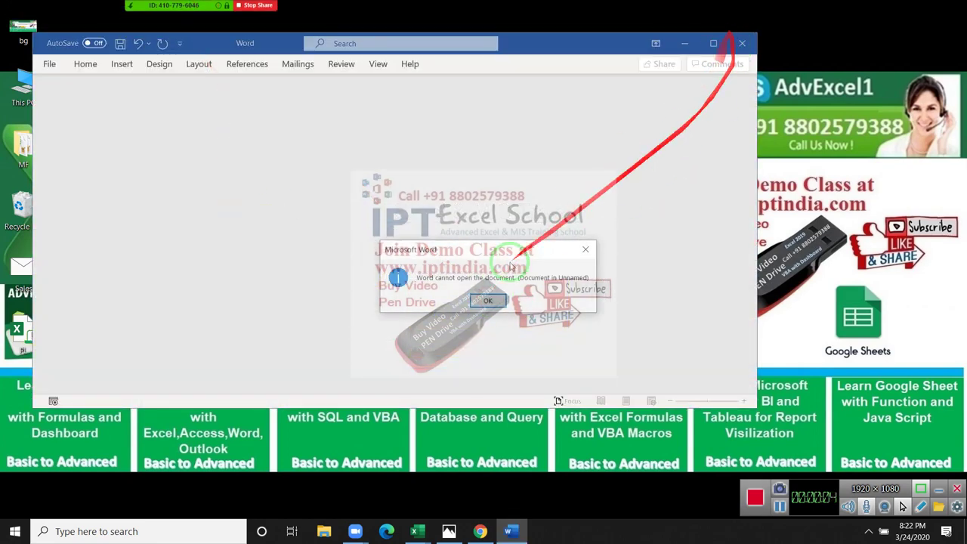
click(487, 300)
click(742, 43)
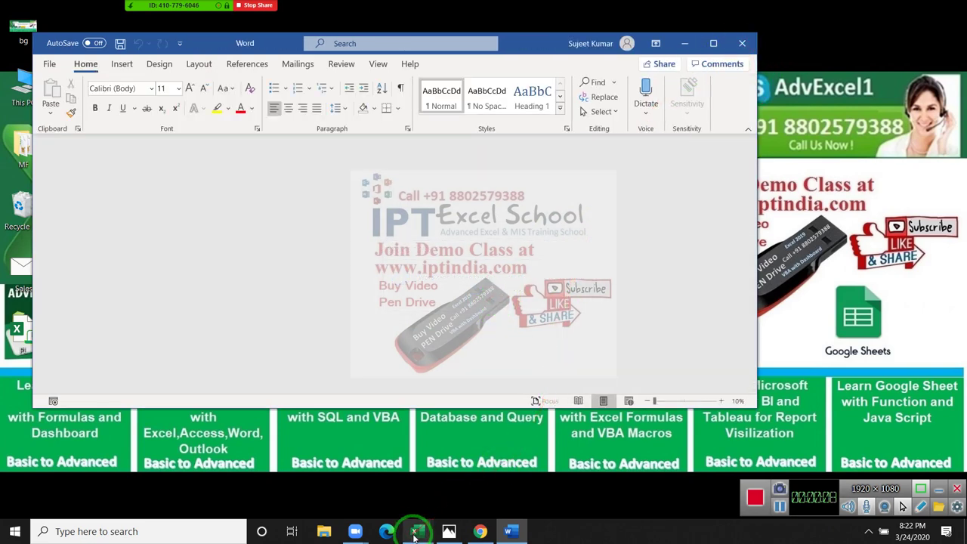
mouse_move(416, 529)
click(518, 482)
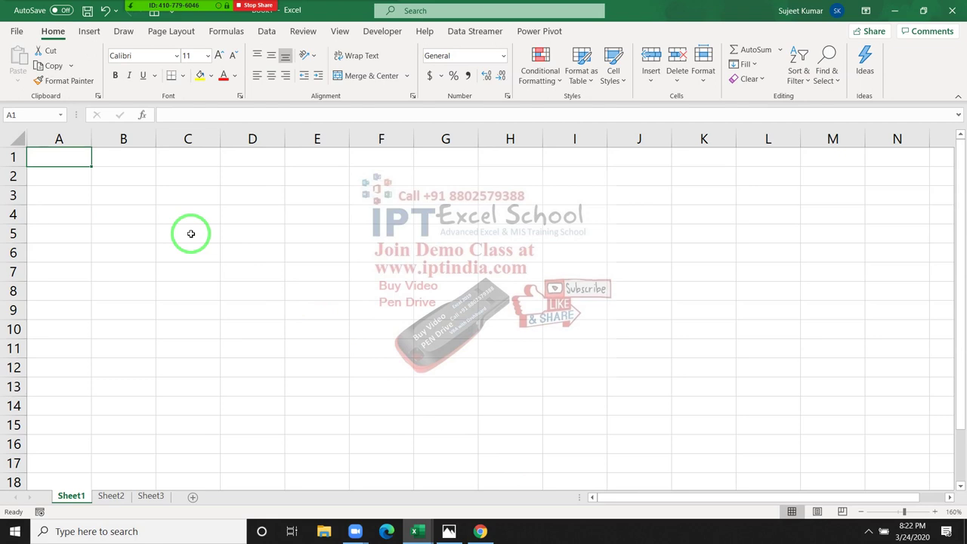
Enter Delhi in A1 and Pune in B1, correcting the typo in Delhi
text(Delghi)
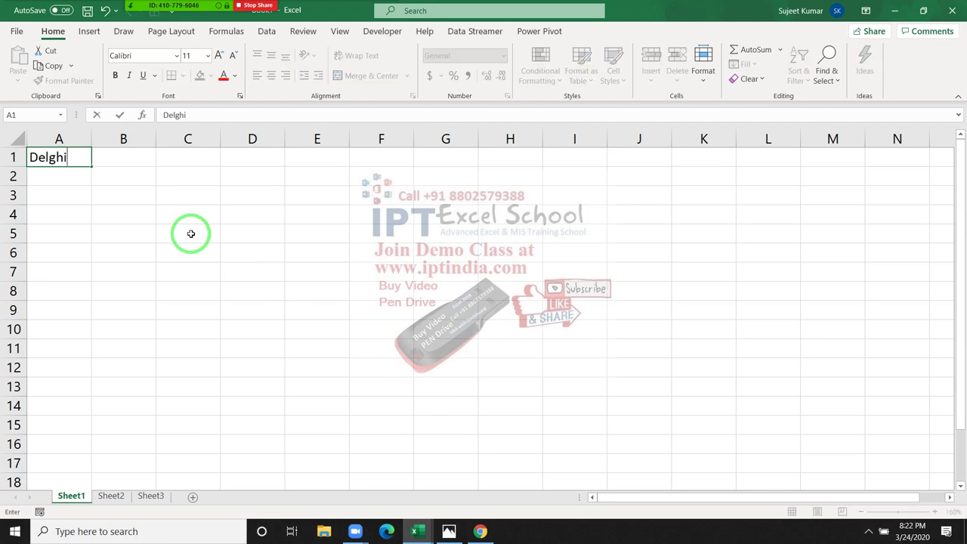
key(BackSpace)
key(BackSpace)
key(BackSpace)
text(lhi)
key(Tab)
text(P)
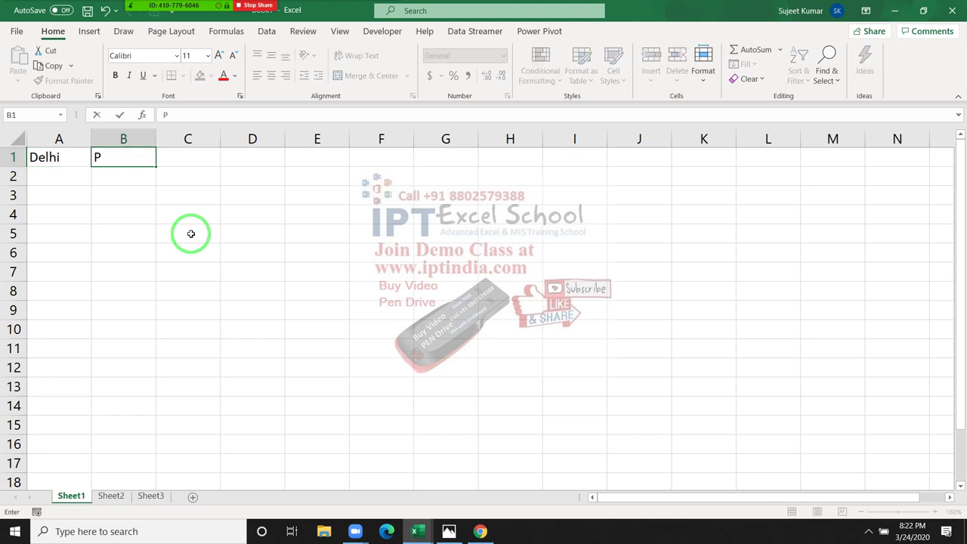
text(une)
key(Return)
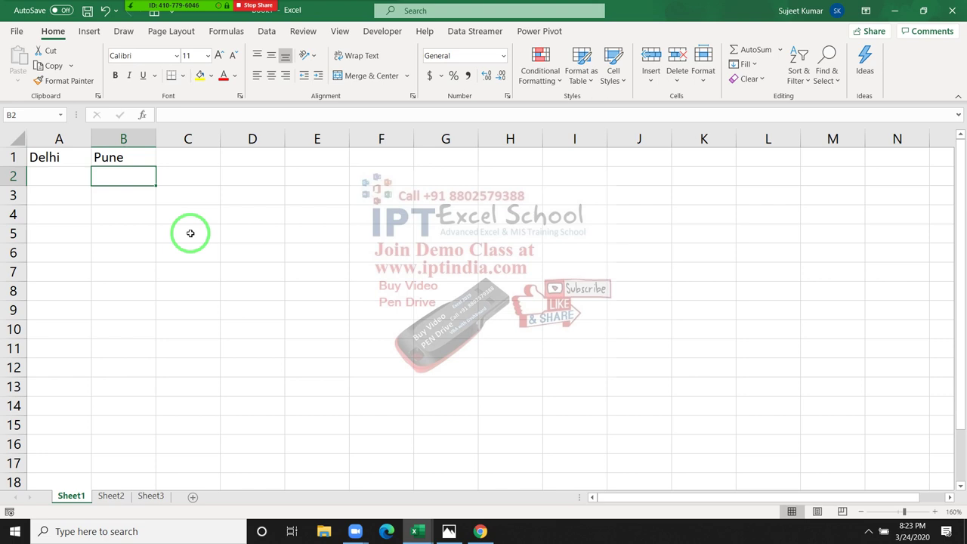
key(Right)
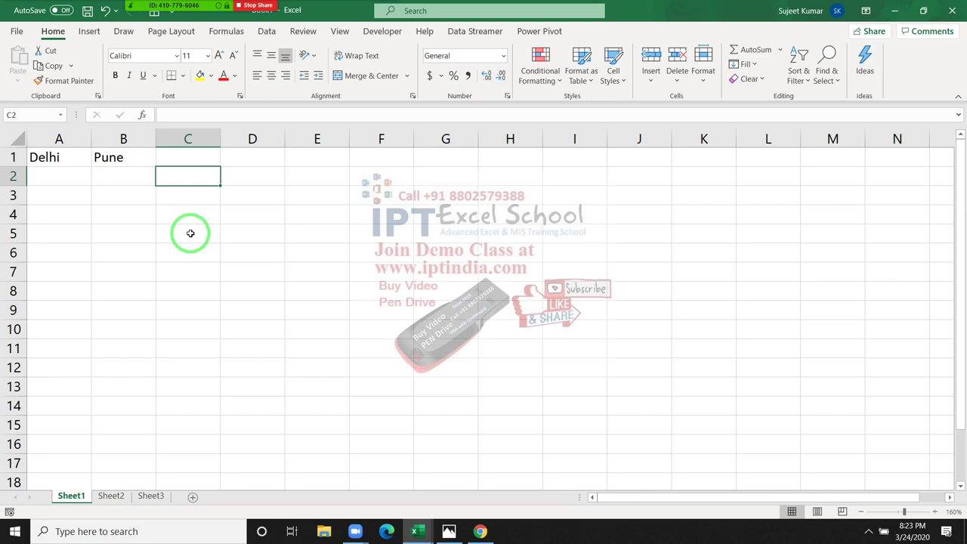
text(=o)
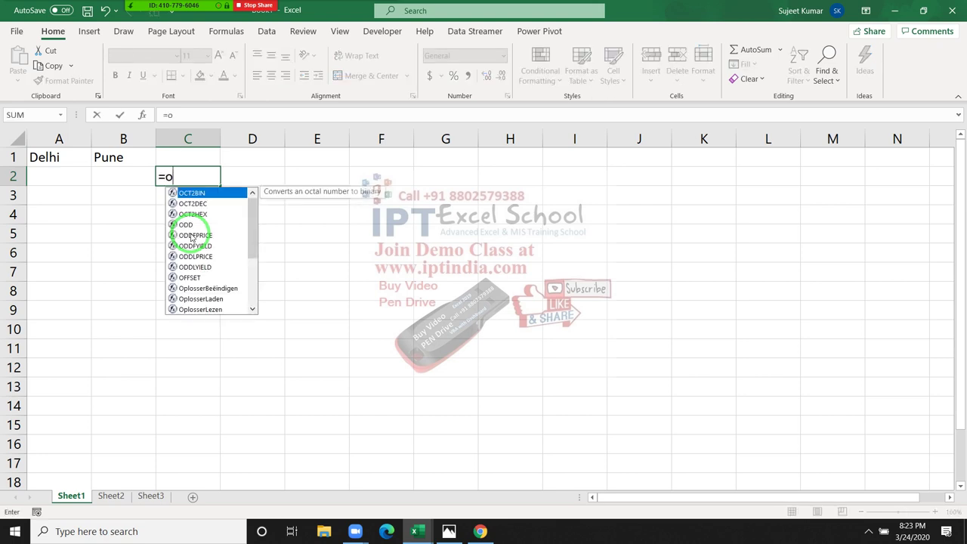
text(x)
key(BackSpace)
key(BackSpace)
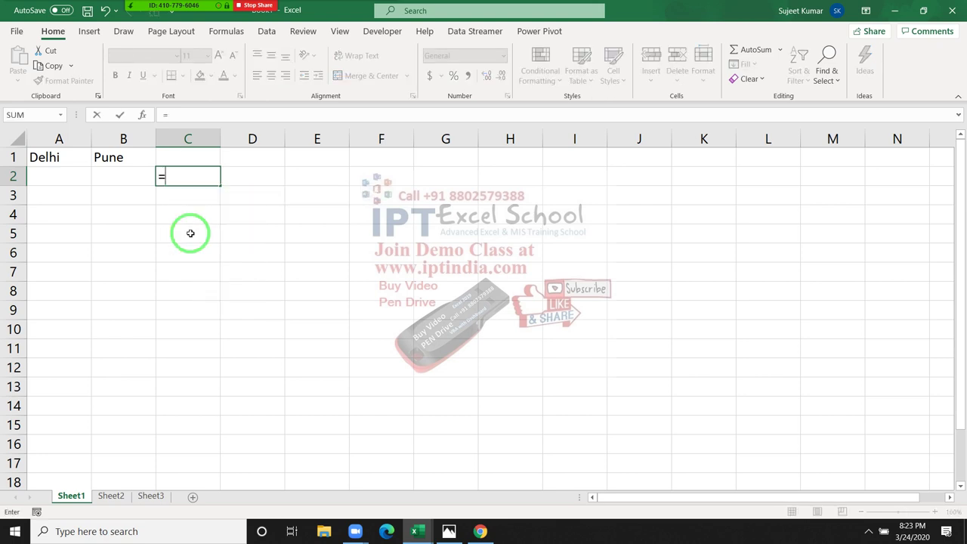
text(xo)
key(Tab)
key(Left)
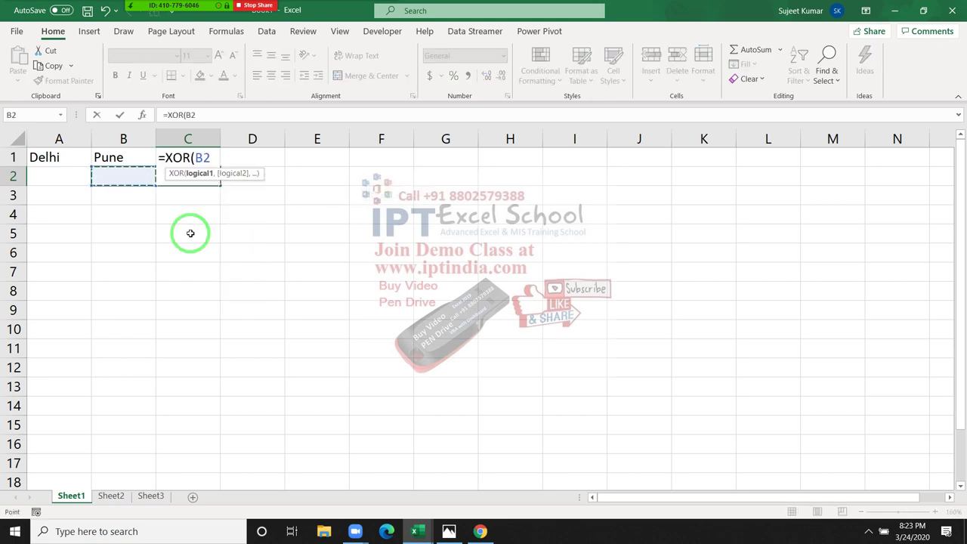
key(Left)
text(="y)
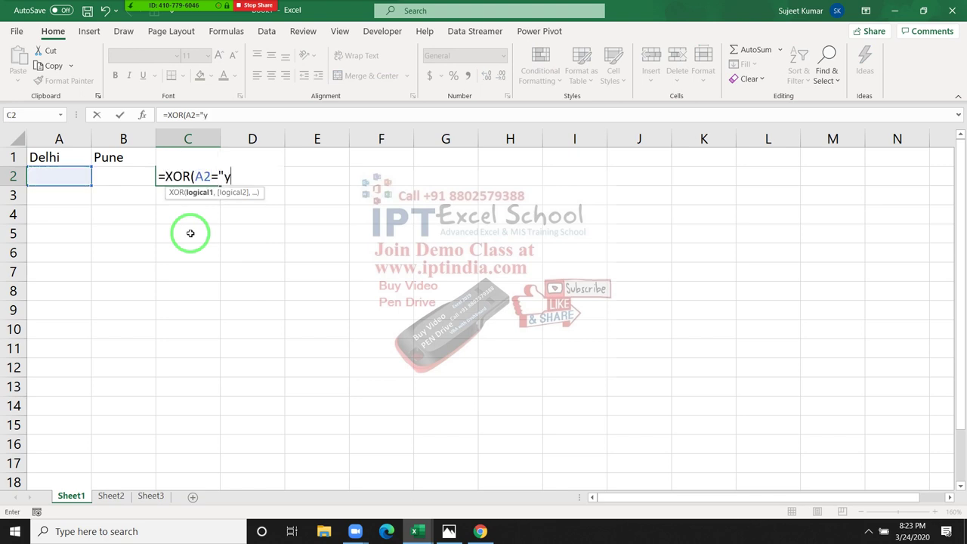
text(",)
key(Left)
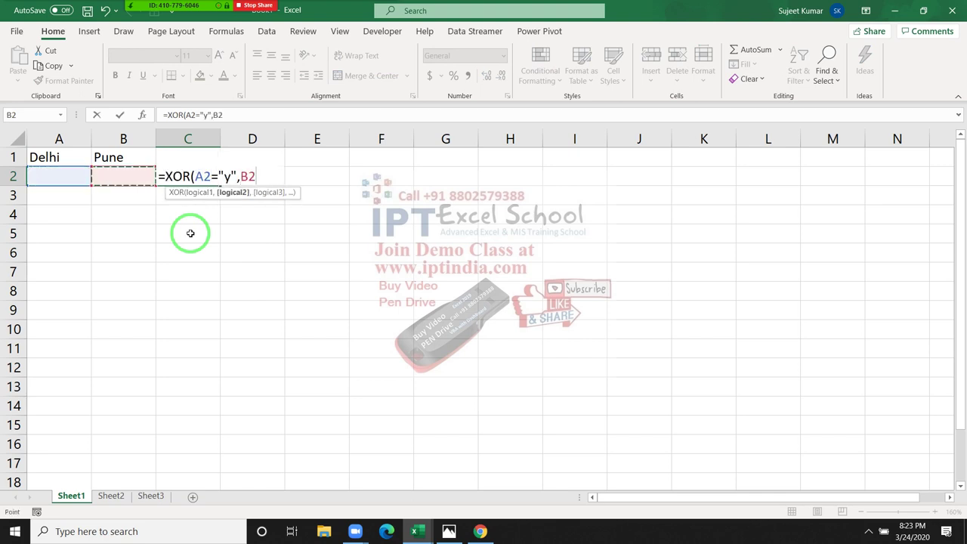
text(="y)
text("))
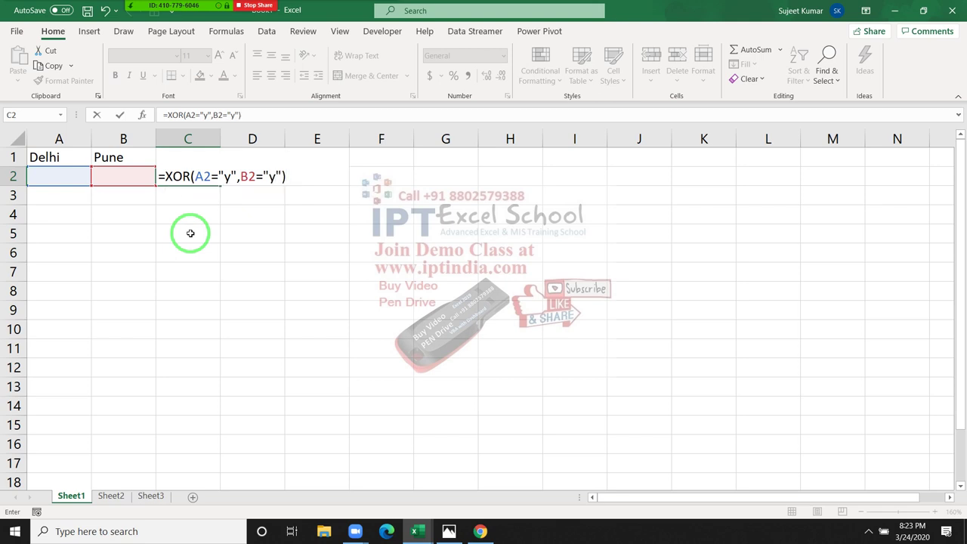
key(Return)
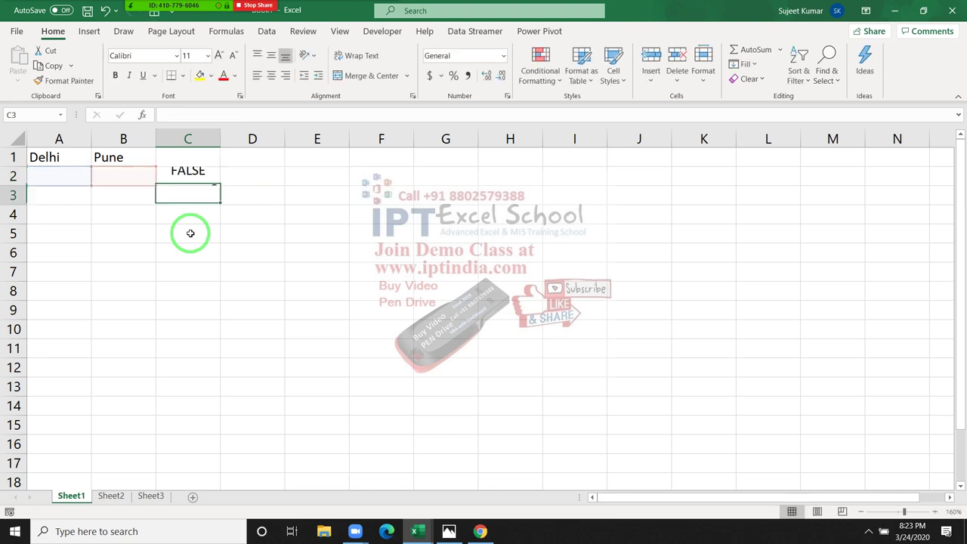
key(Up)
key(Left)
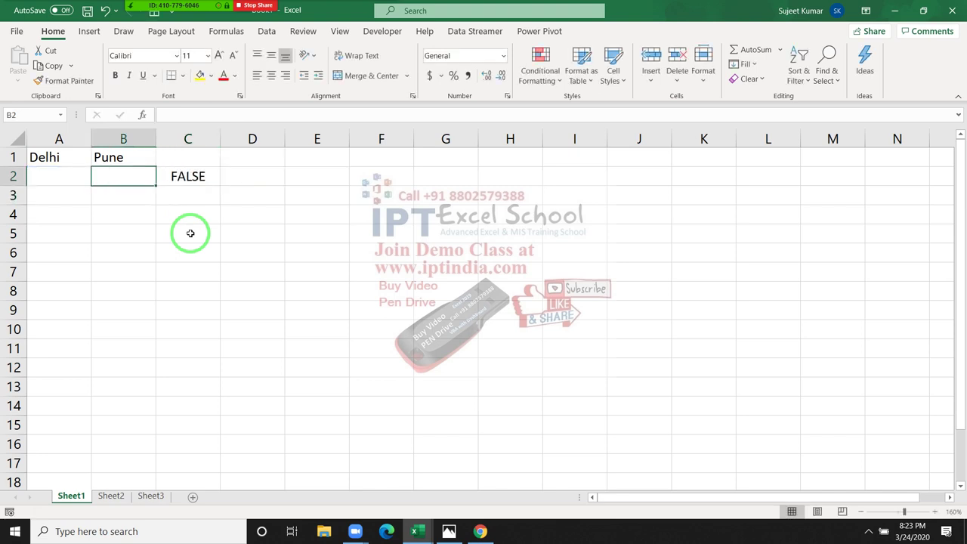
text(Y)
key(Left)
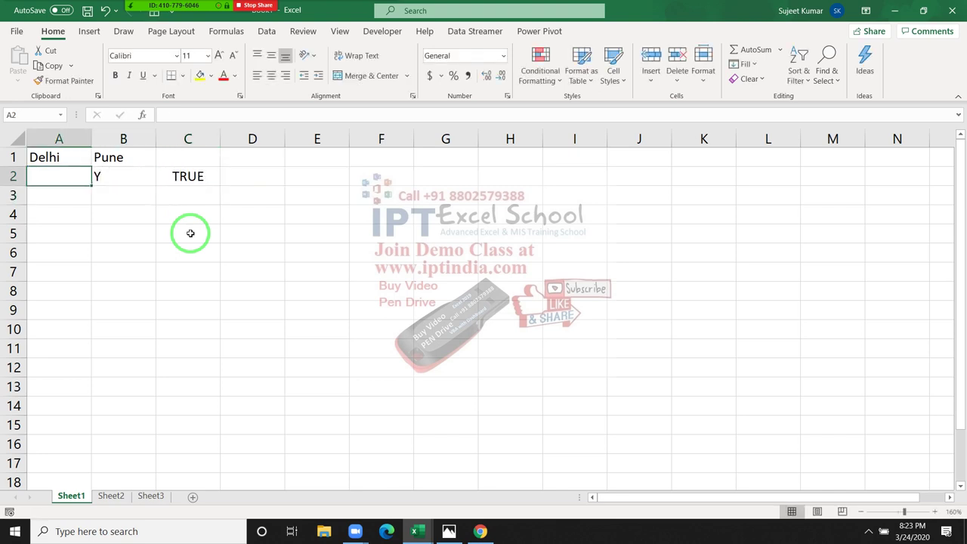
text(Y)
key(Return)
key(Up)
key(Right)
key(Right)
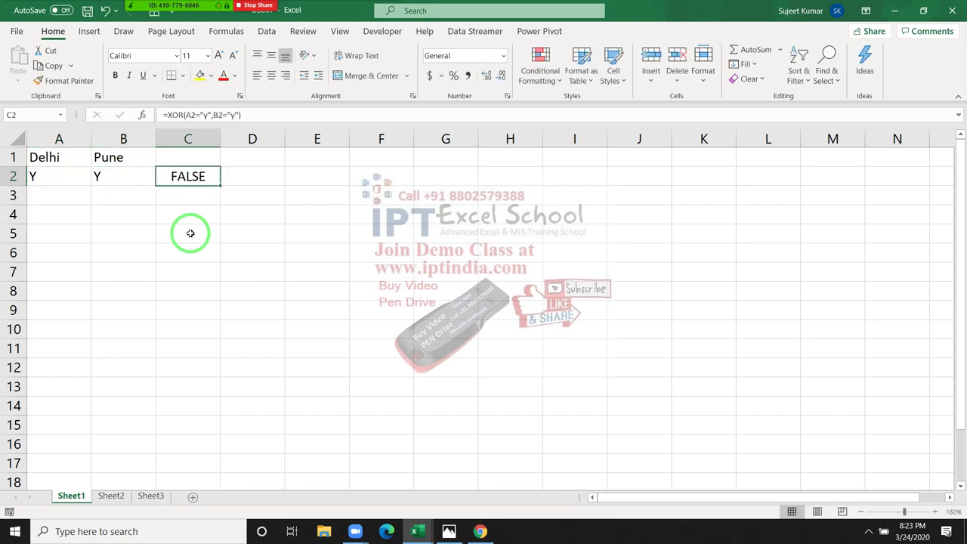
key(Delete)
key(Left)
key(Left)
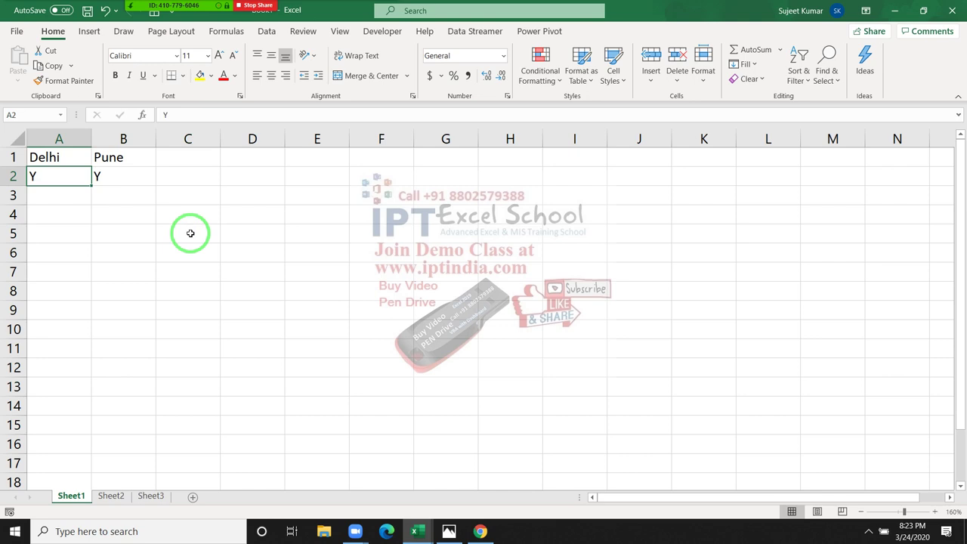
key(shift+Right)
key(Delete)
key(Up)
Clear Delhi and Pune, then enter headers Name, Qty and MRP in A1:C1
key(shift+Right)
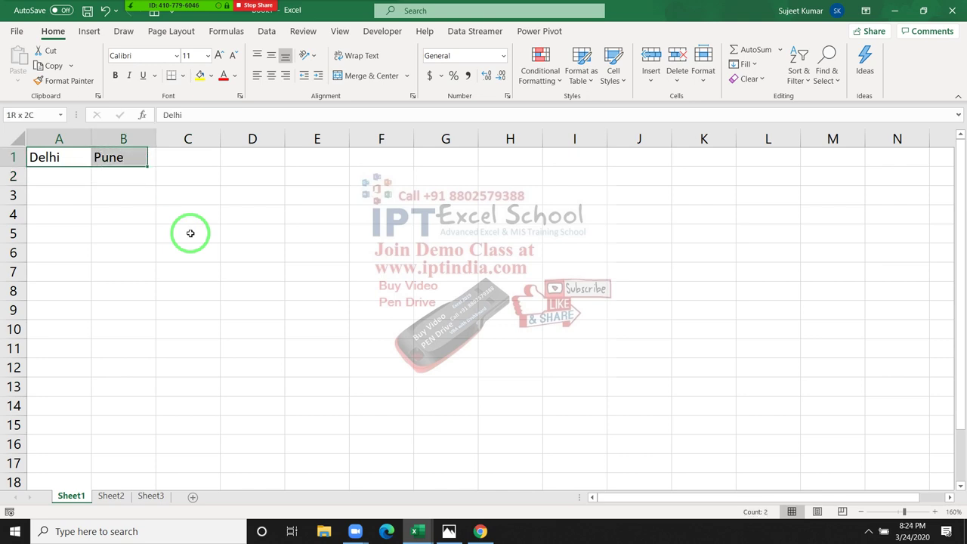
key(Delete)
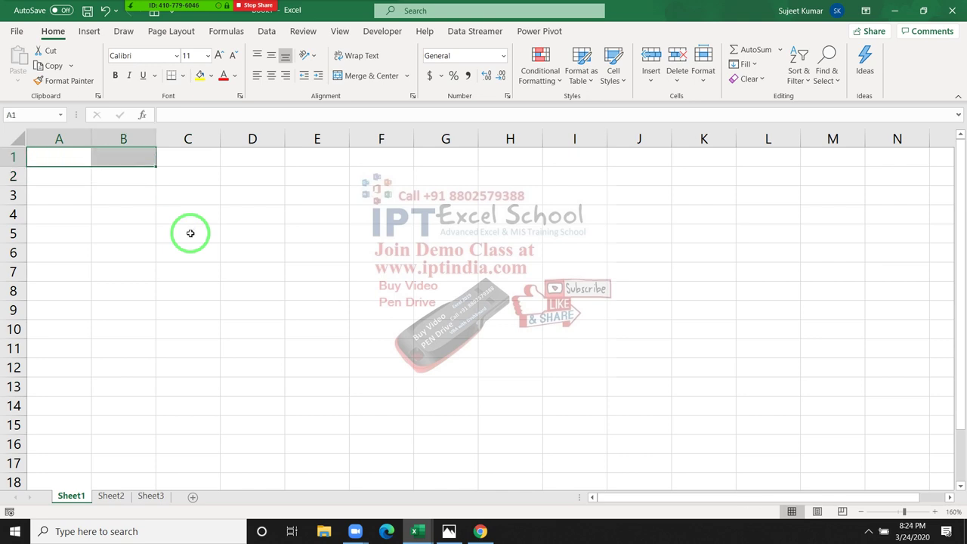
key(Left)
text(Nae)
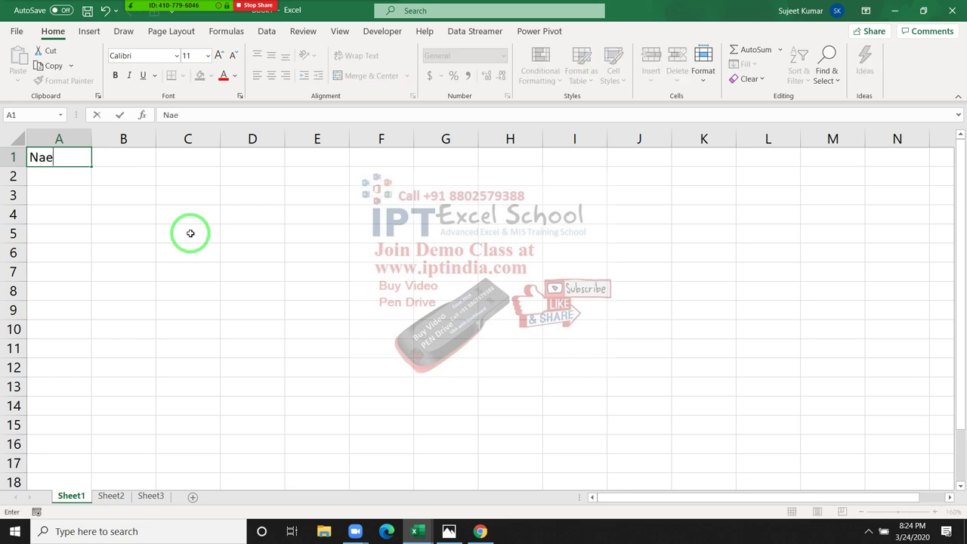
key(BackSpace)
text(me)
key(BackSpace)
text(e)
key(Tab)
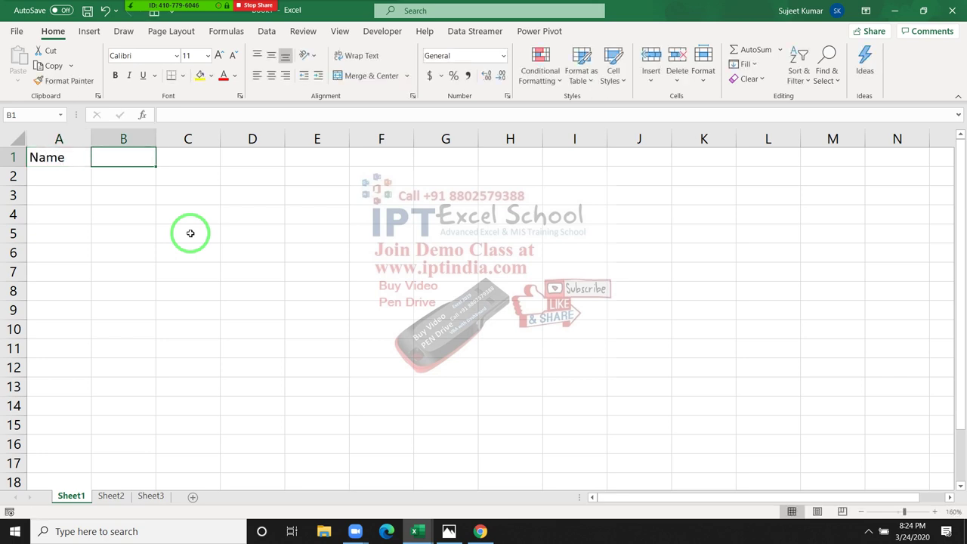
text(Q)
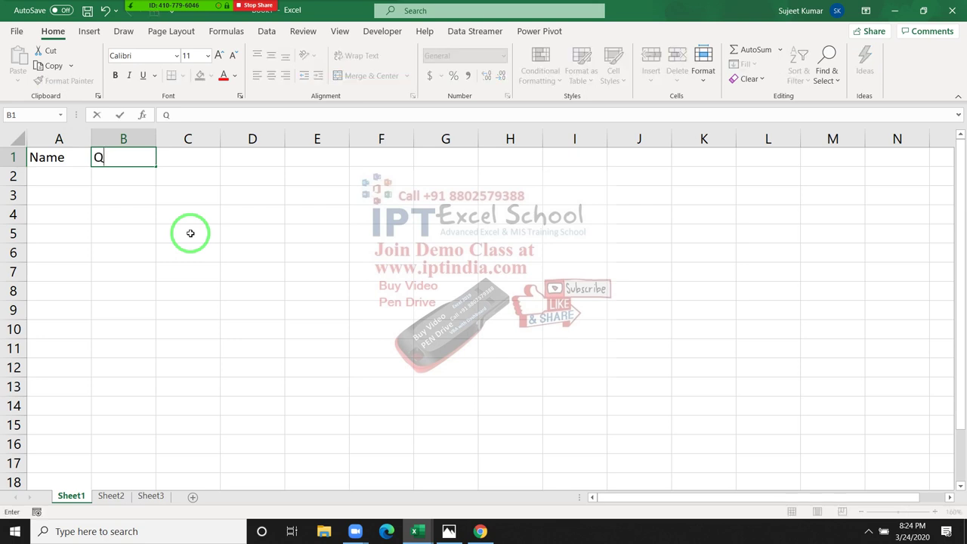
text(ty)
key(Tab)
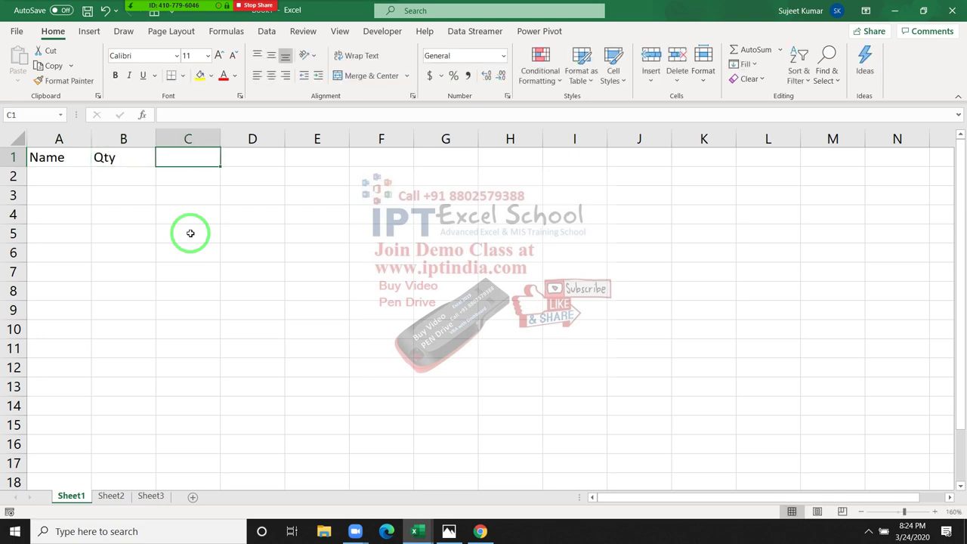
text(MR)
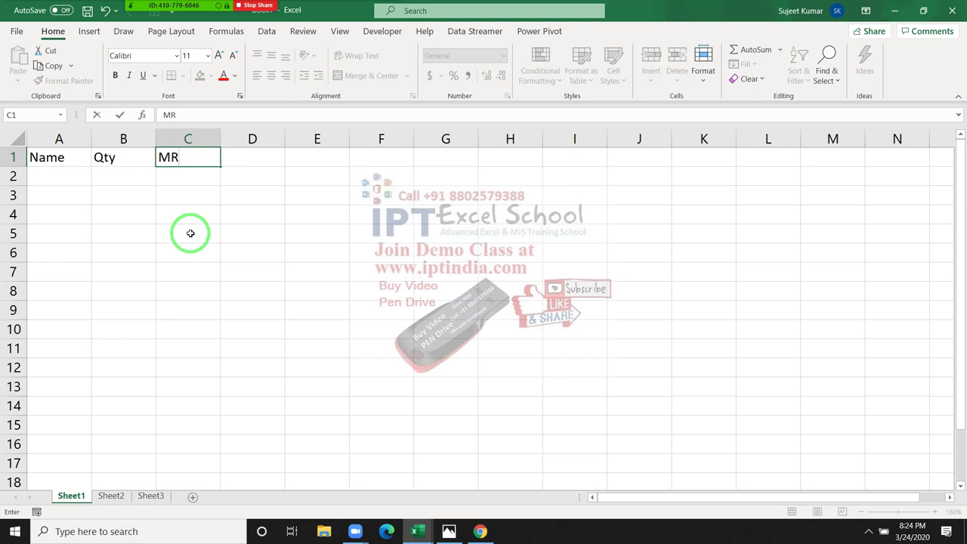
text(P)
key(Tab)
Enter headers Dic, FD and Total in D1:F1
text(D)
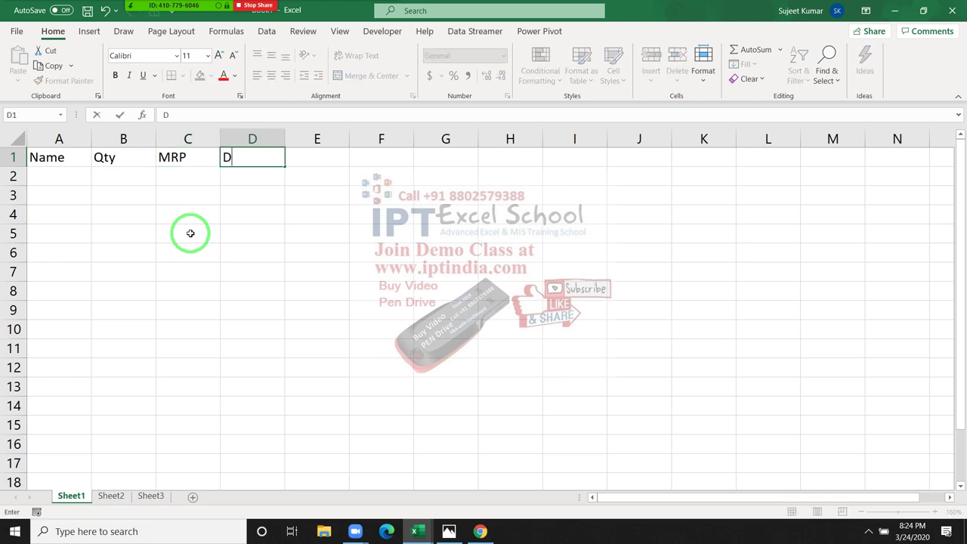
text(ic)
key(BackSpace)
text(x)
key(BackSpace)
text(c)
key(Tab)
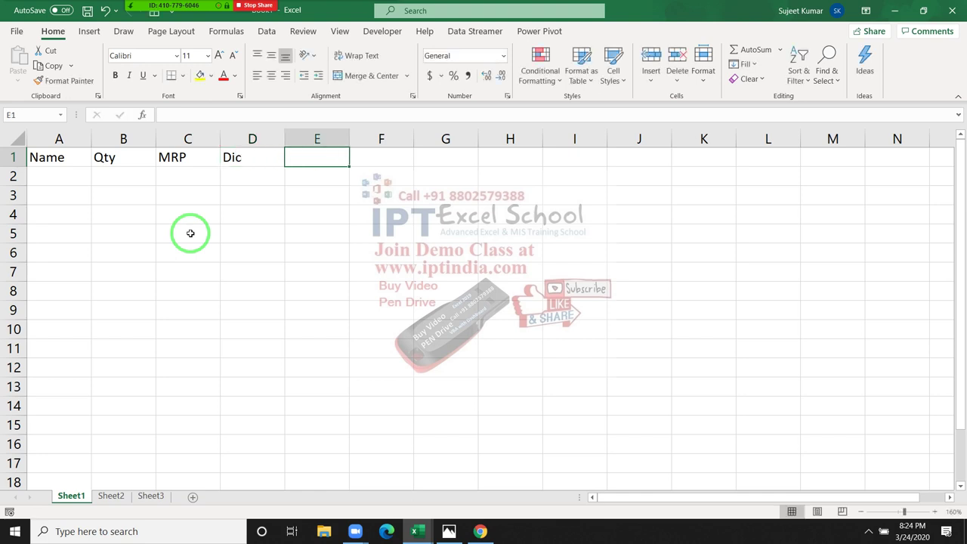
text(Free)
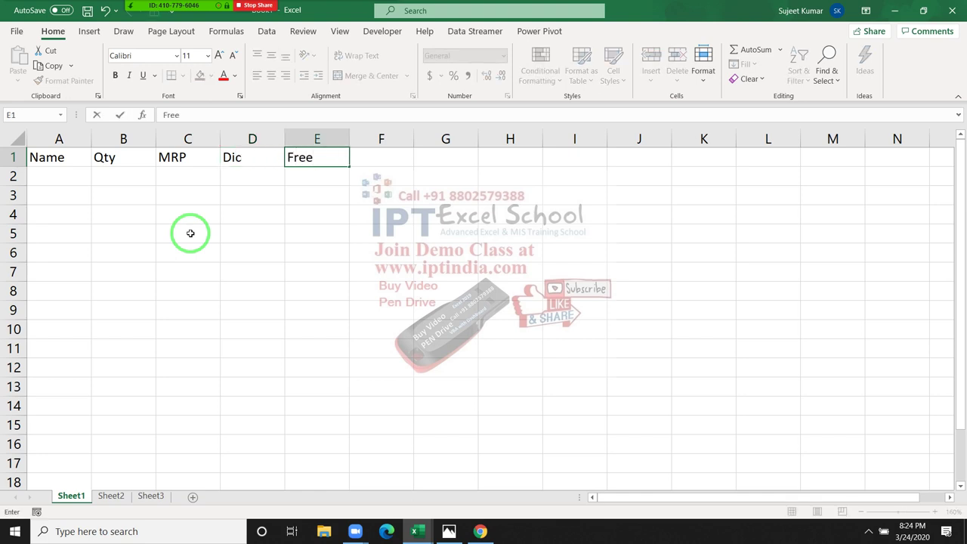
text(-)
key(BackSpace)
key(BackSpace)
key(BackSpace)
key(BackSpace)
text(D)
key(Tab)
text(T)
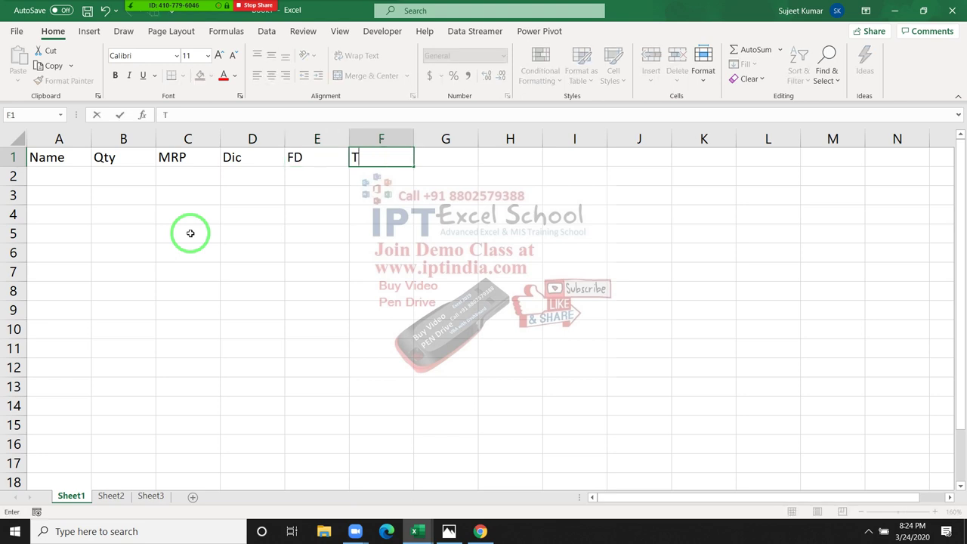
text(otal)
key(Return)
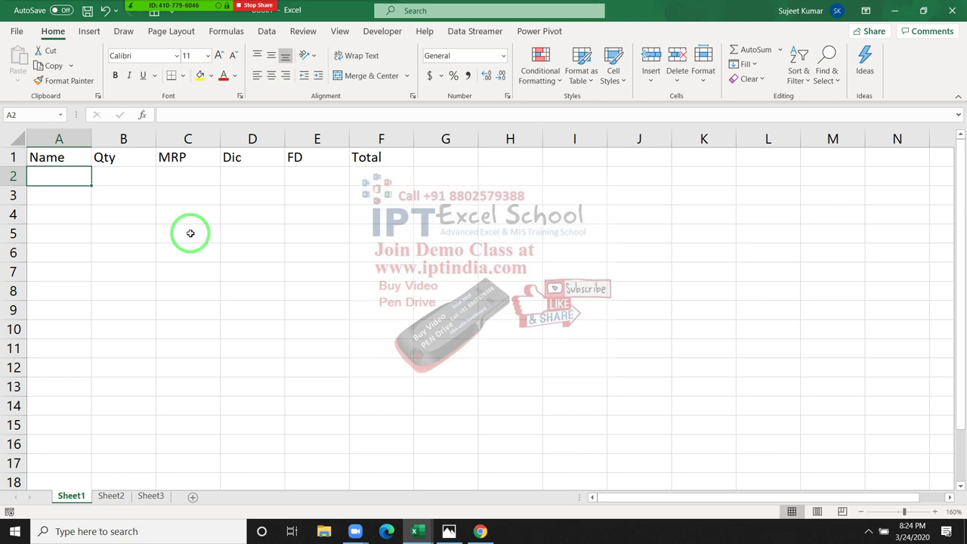
Enter a sample name, Qty 20 and MRP 30 in row 2
text(Puja)
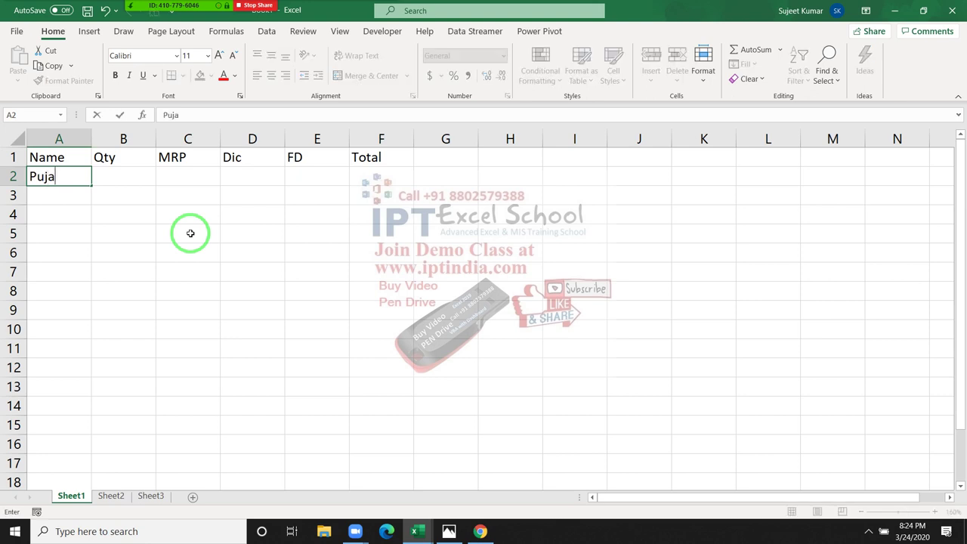
key(Tab)
text(20)
key(Tab)
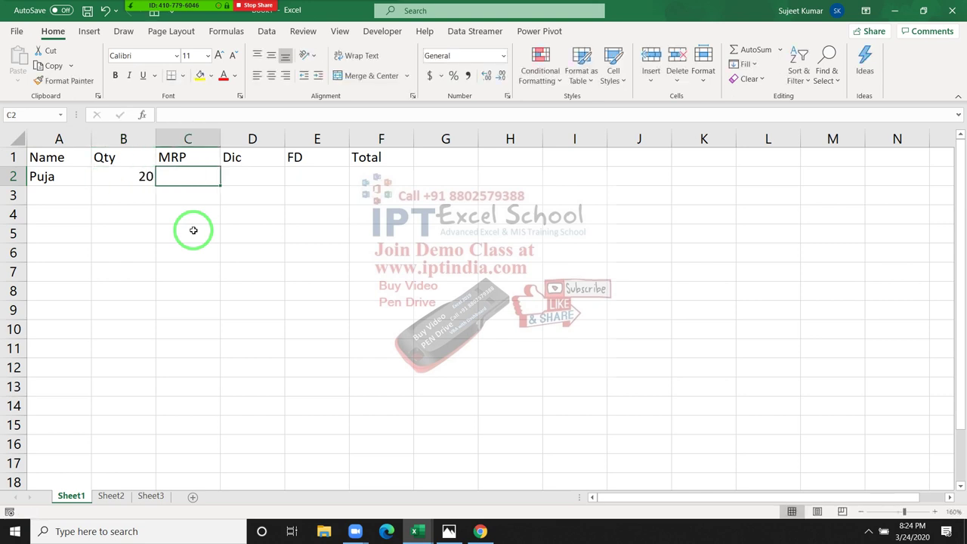
text(30)
key(Tab)
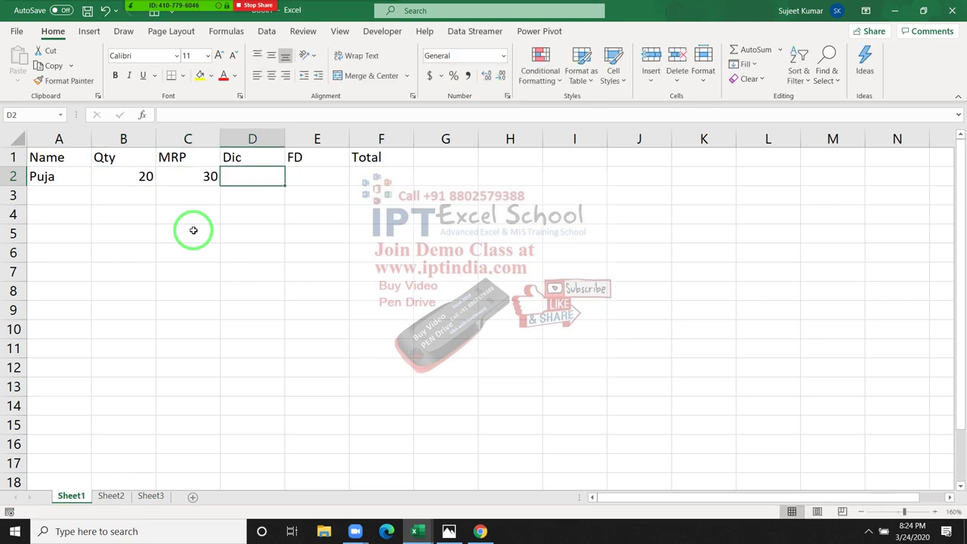
text(2)
key(Escape)
key(Left)
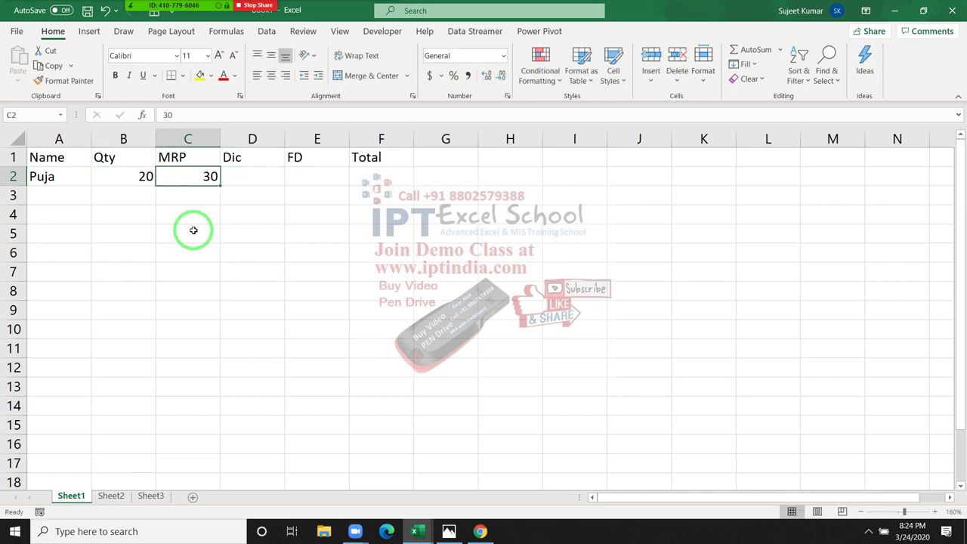
key(Right)
Insert a new column D before Dic and title it Amt
key(ctrl+space)
key(ctrl+shift+equal)
key(Up)
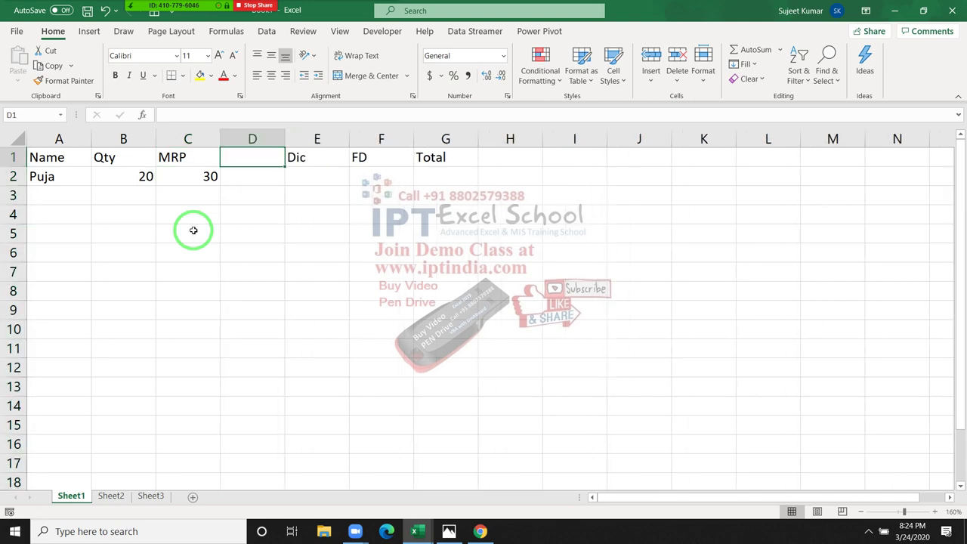
text(Tot)
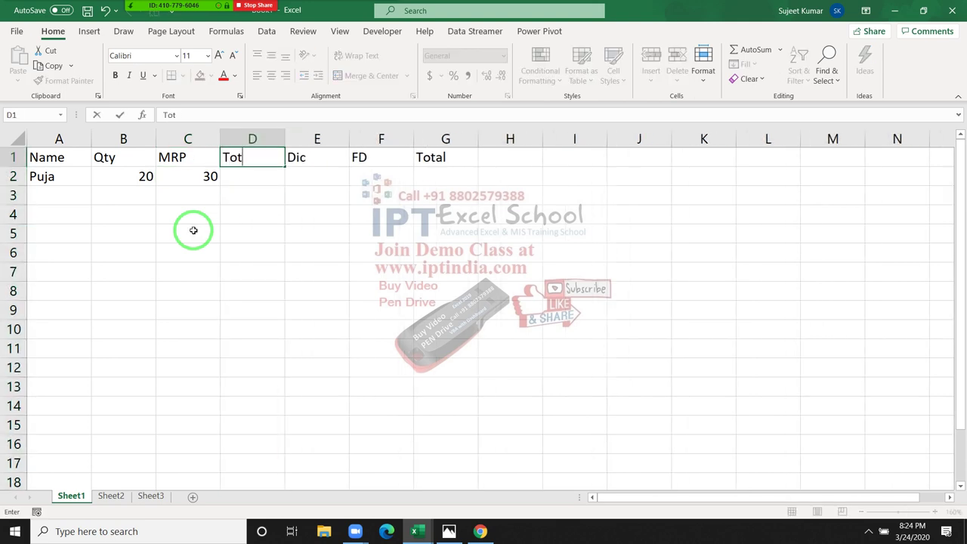
key(BackSpace)
key(BackSpace)
key(BackSpace)
text(Am)
text(t)
key(Return)
Enter =B2*C2 in D2 so Amt shows 600
text(=)
key(Left)
key(Left)
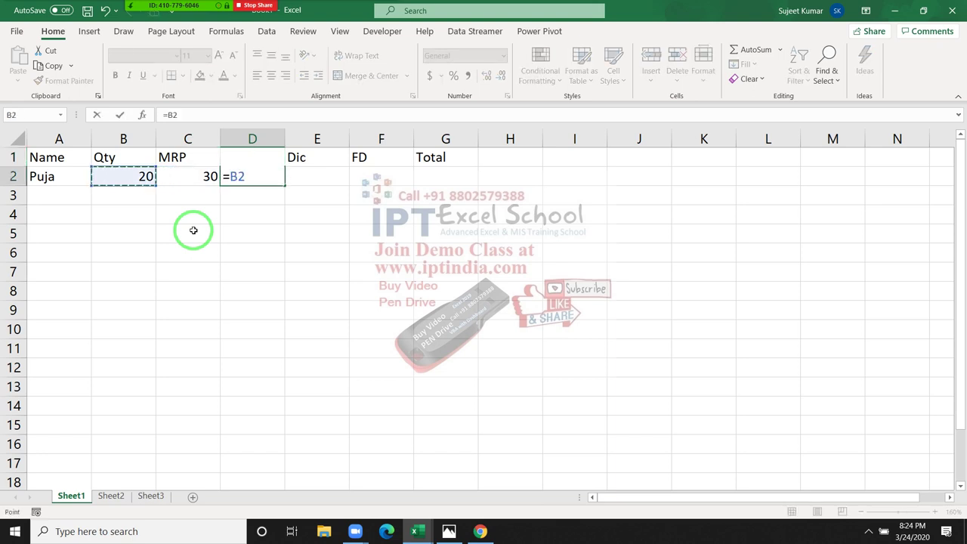
text(-)
key(BackSpace)
text(*)
key(Left)
key(Return)
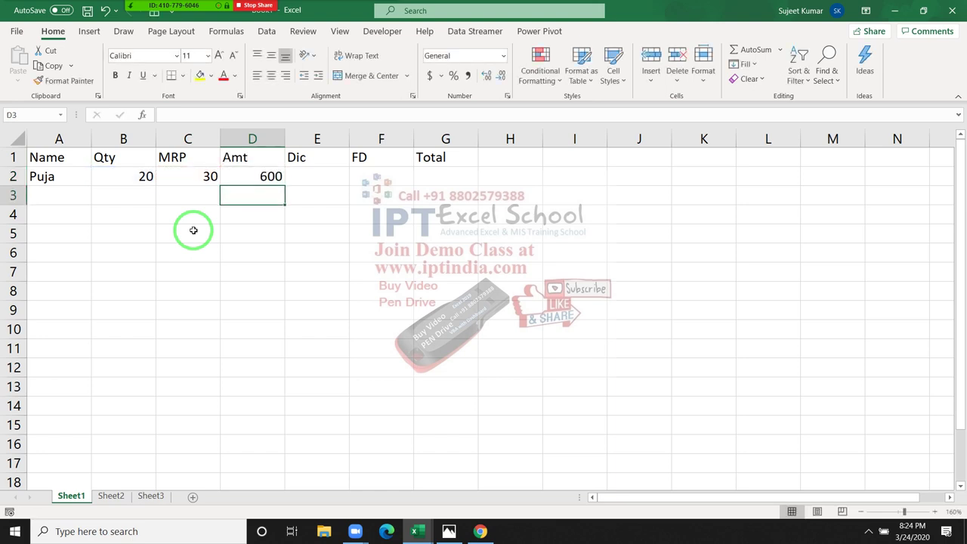
key(Up)
key(Up)
key(Right)
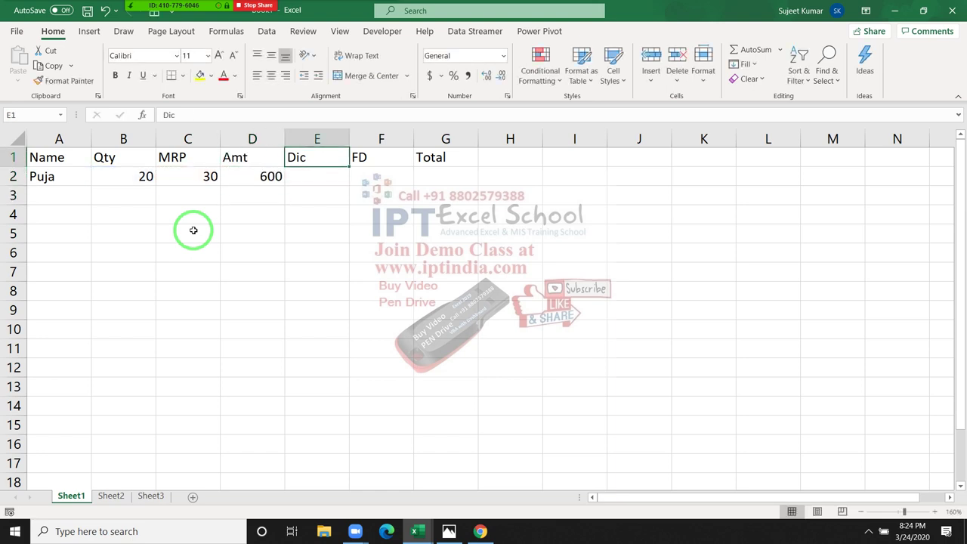
key(Right)
key(Up)
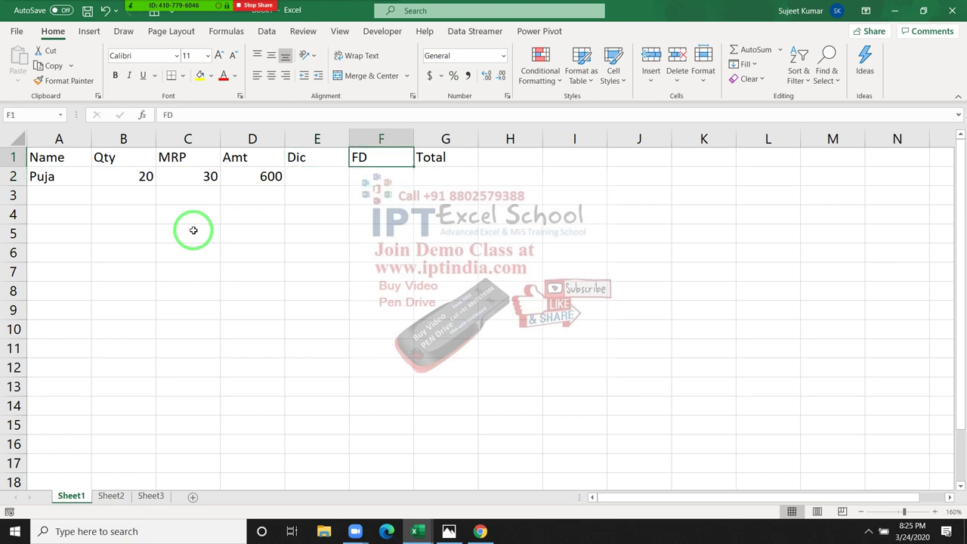
key(Down)
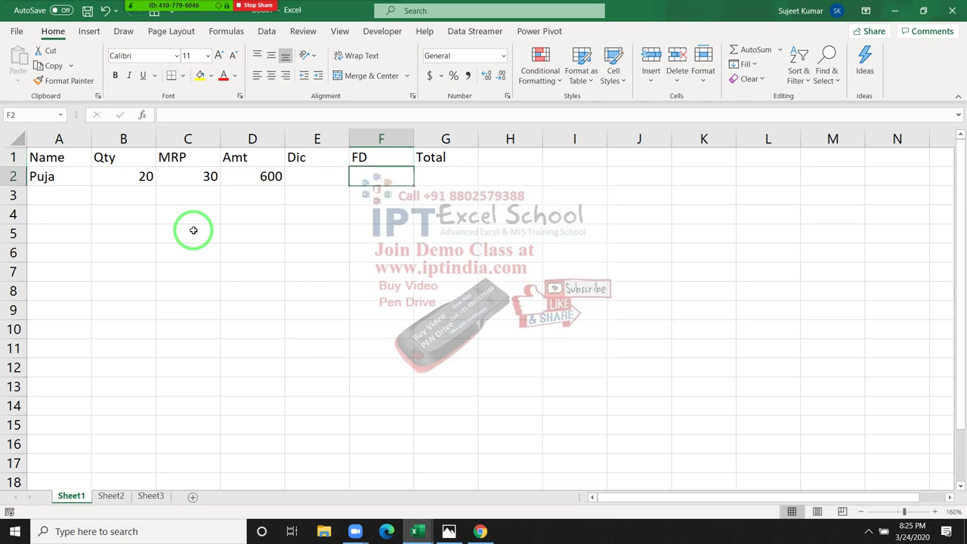
key(Left)
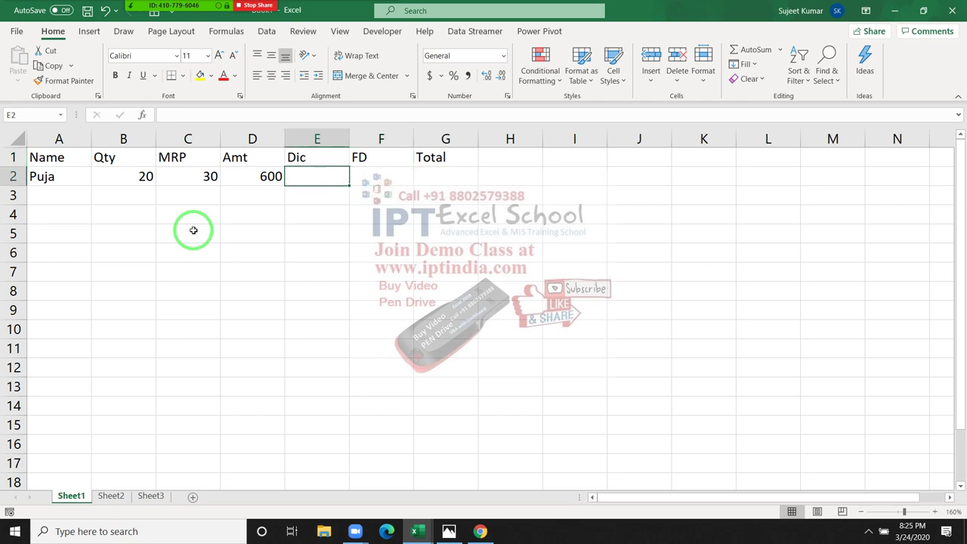
key(Right)
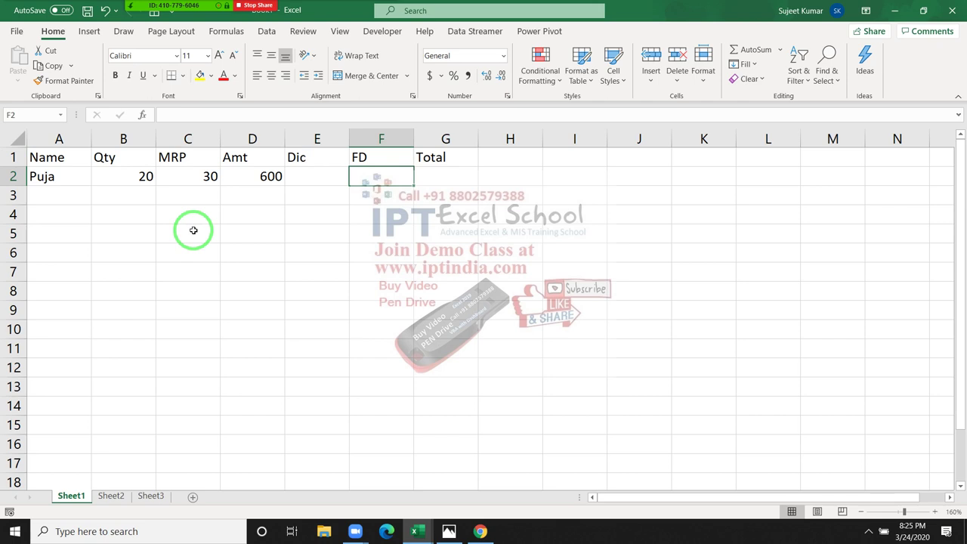
Enter the Total formula =D2-E2-F2 in G2
key(Right)
text(=)
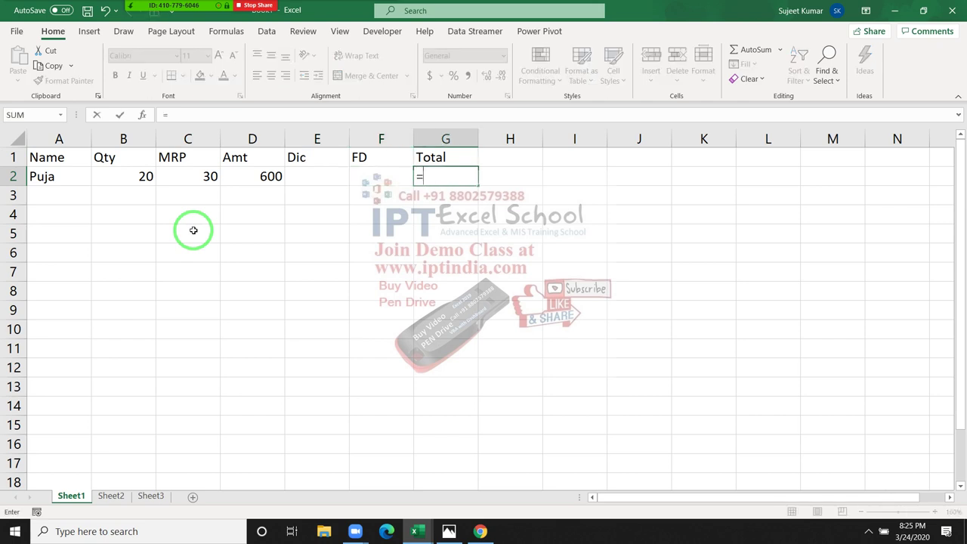
key(Left)
key(Left)
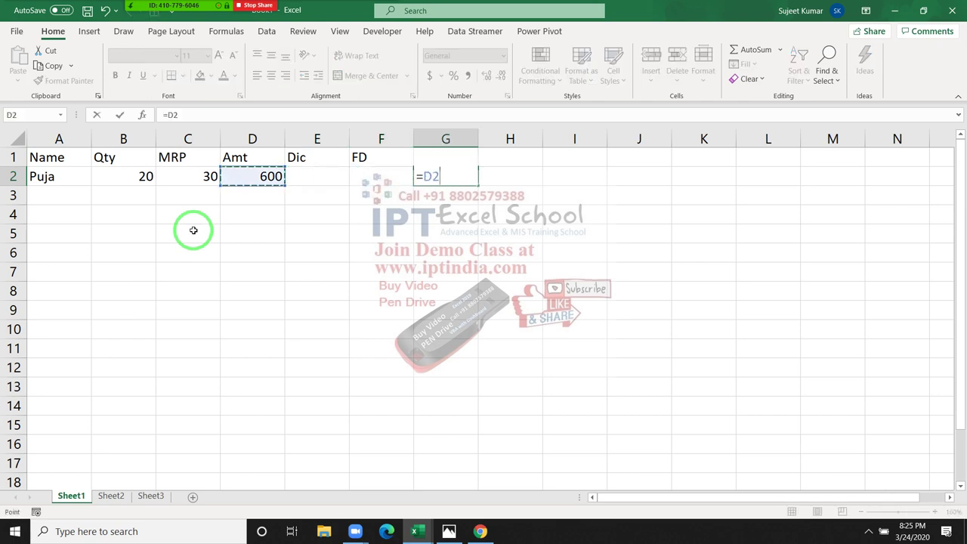
text(-)
key(Left)
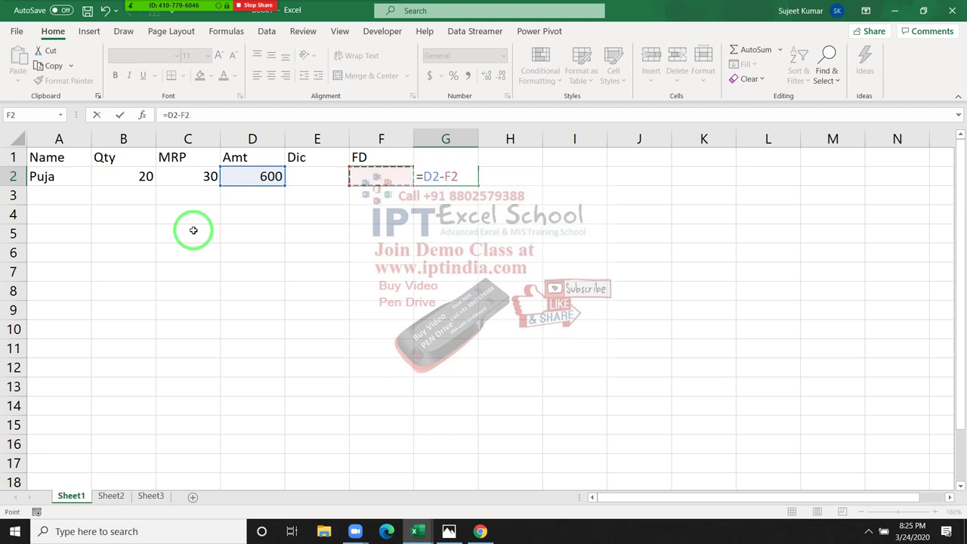
key(Left)
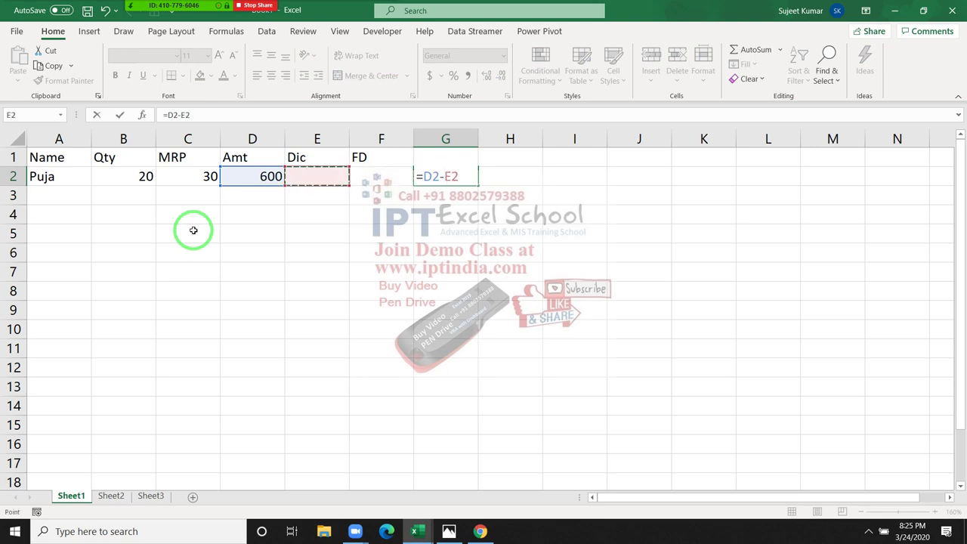
text(-)
key(Left)
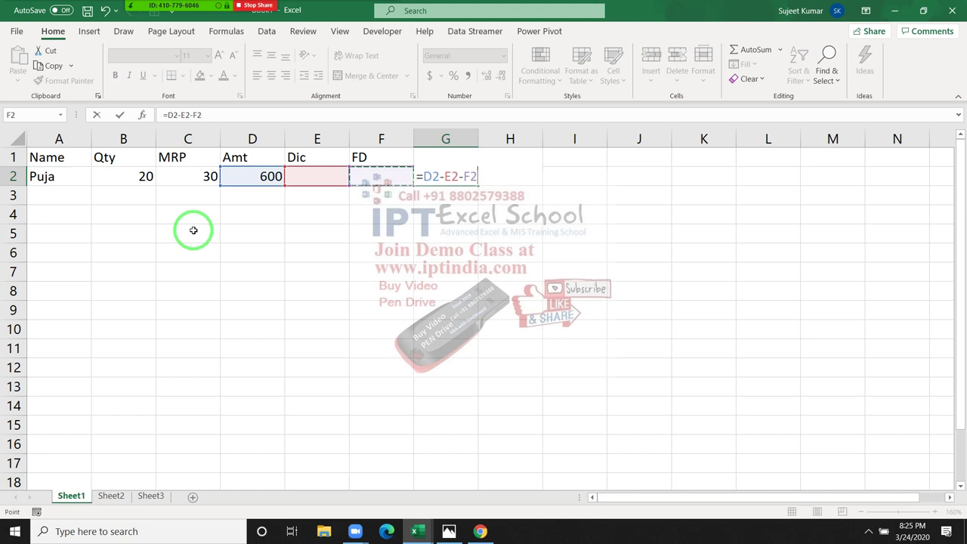
key(Return)
key(Up)
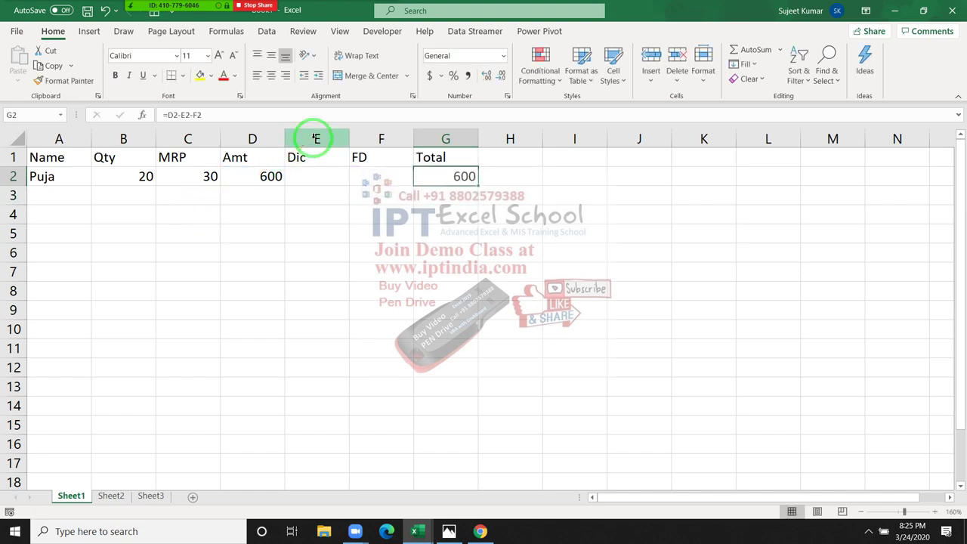
Test Dic 20 and FD 60 in row 2, then clear both cells
click(314, 186)
text(20)
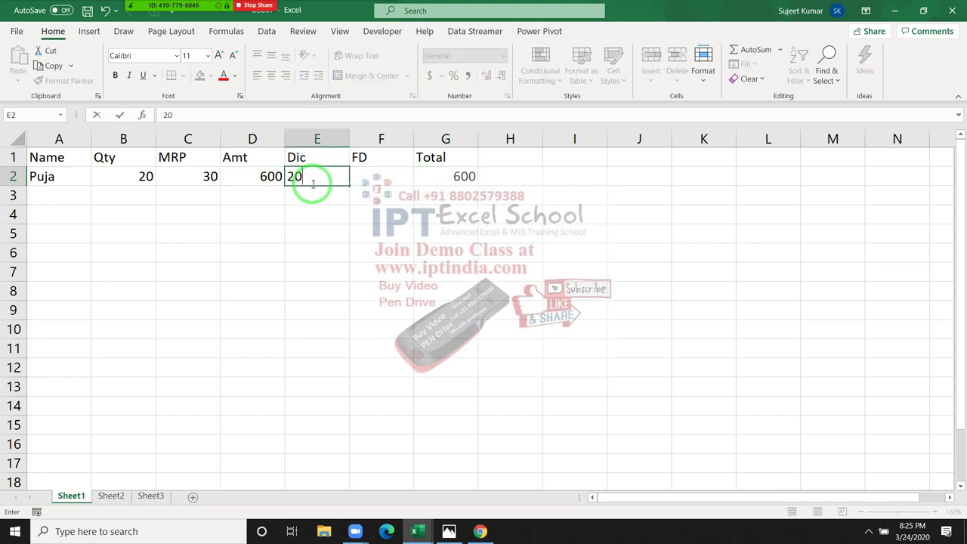
key(Tab)
text(60)
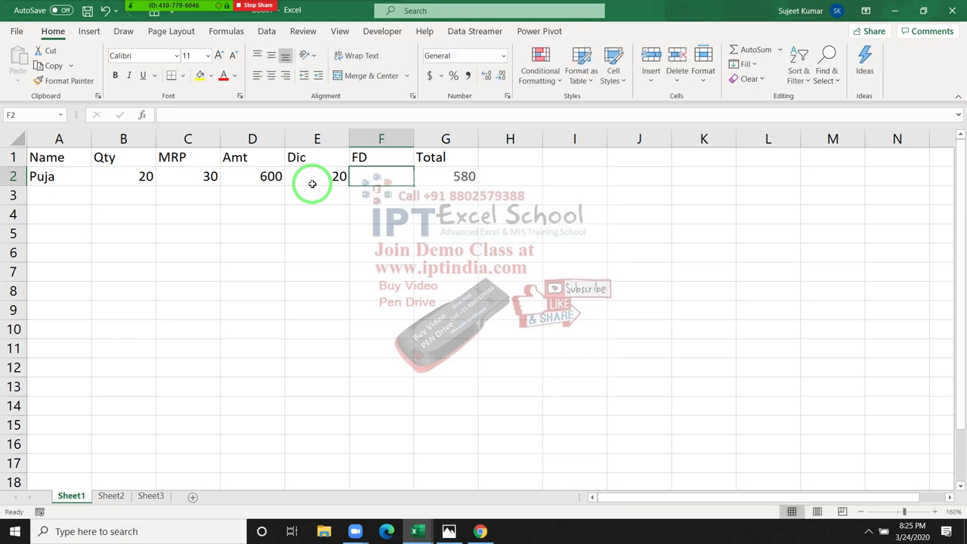
click(312, 183)
key(Delete)
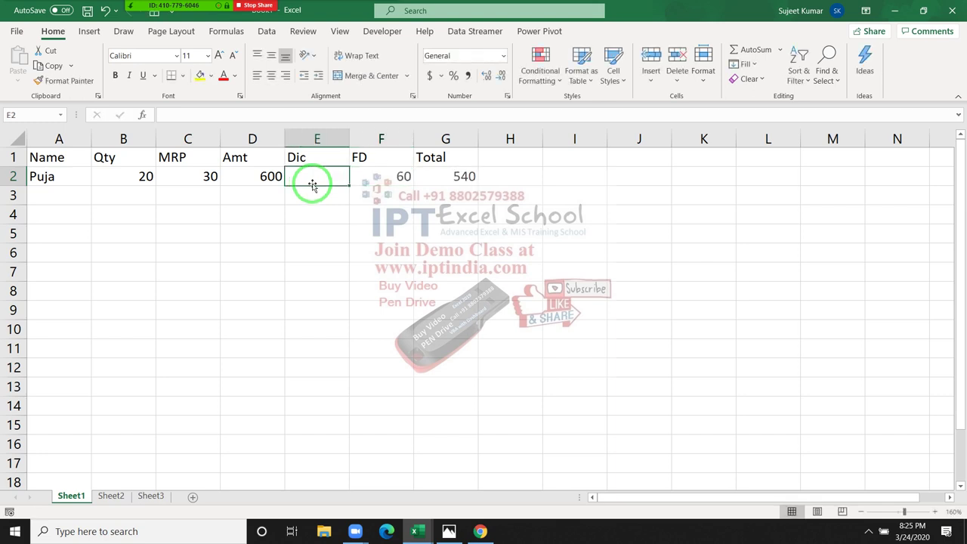
key(Right)
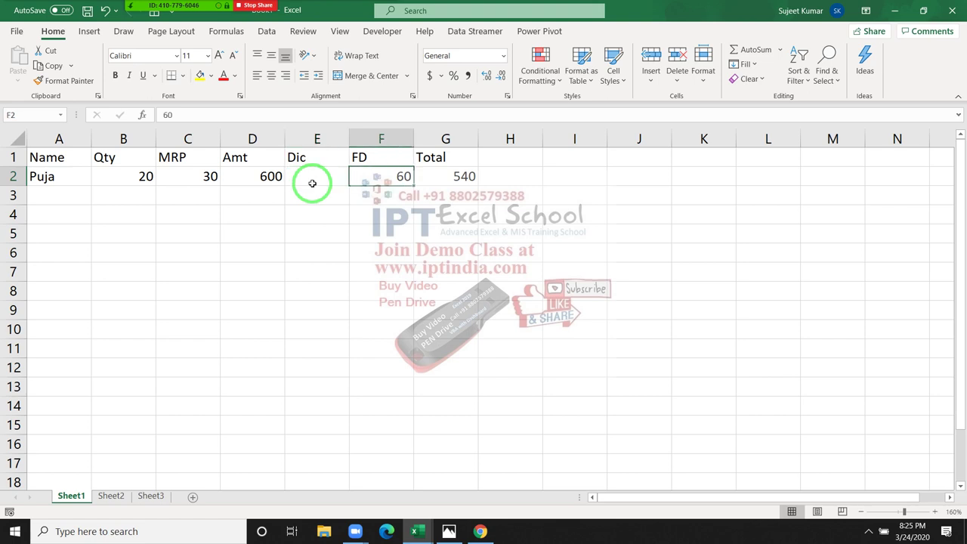
key(Delete)
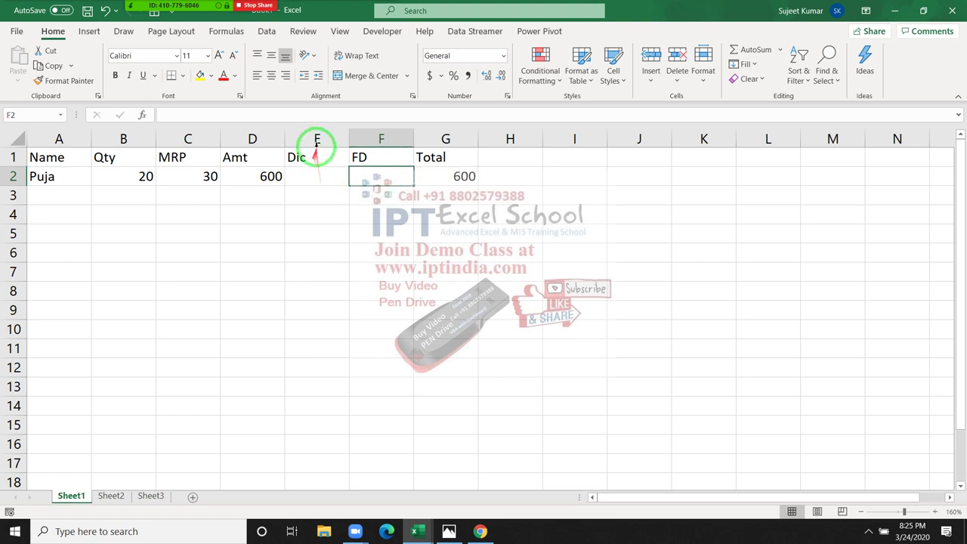
Select the Dic and FD columns, then cell E2, and show the Data ribbon
drag(317, 143, 359, 143)
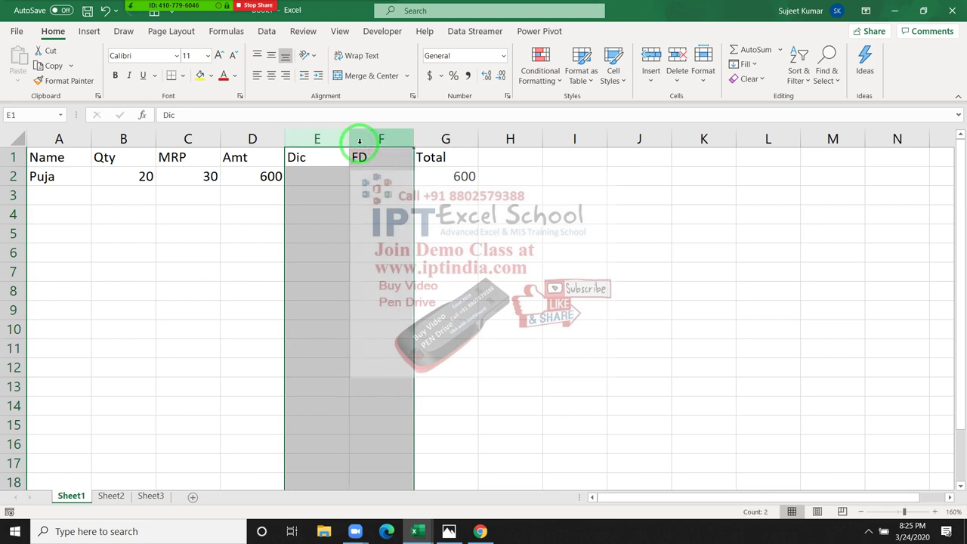
mouse_move(145, 43)
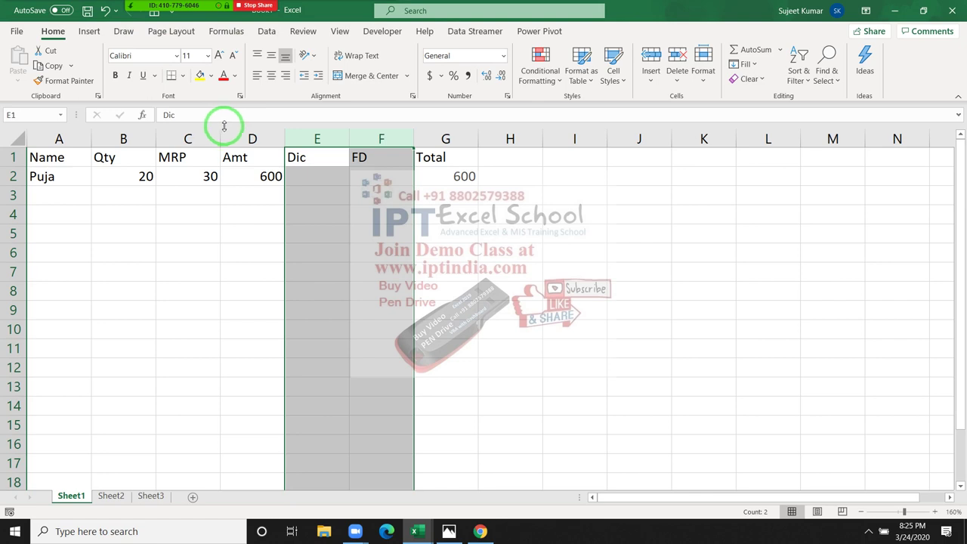
click(293, 185)
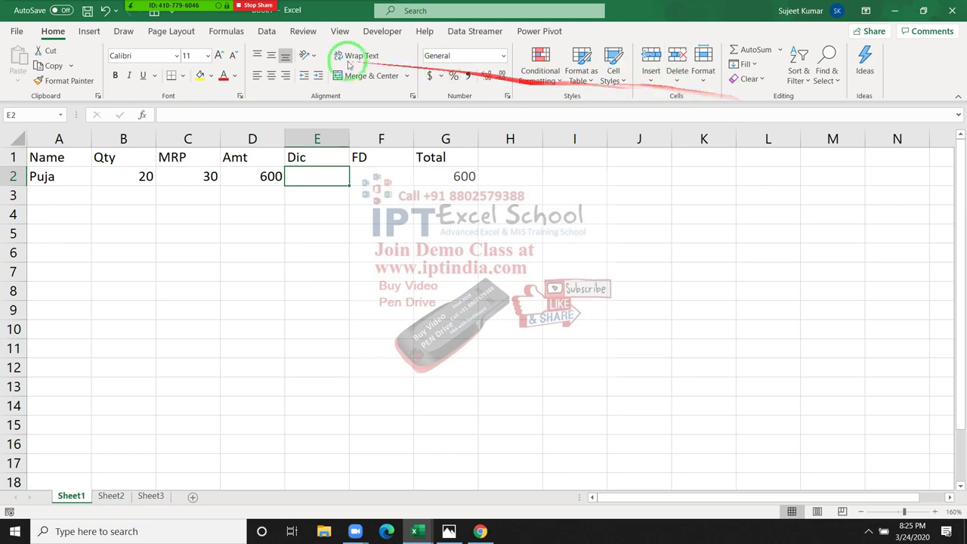
click(266, 31)
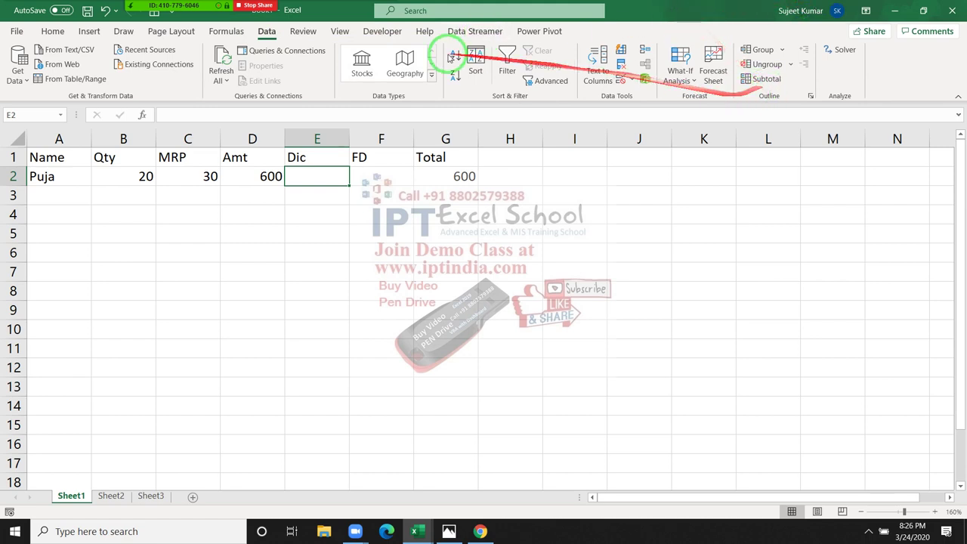
Open Data Validation for E2, close the Zoom participants list, and move the dialog aside
click(632, 79)
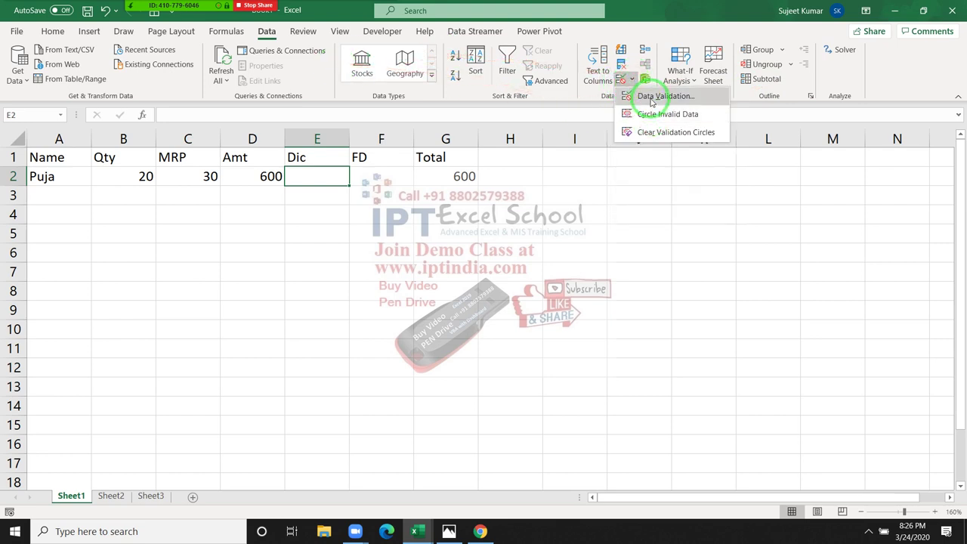
click(655, 96)
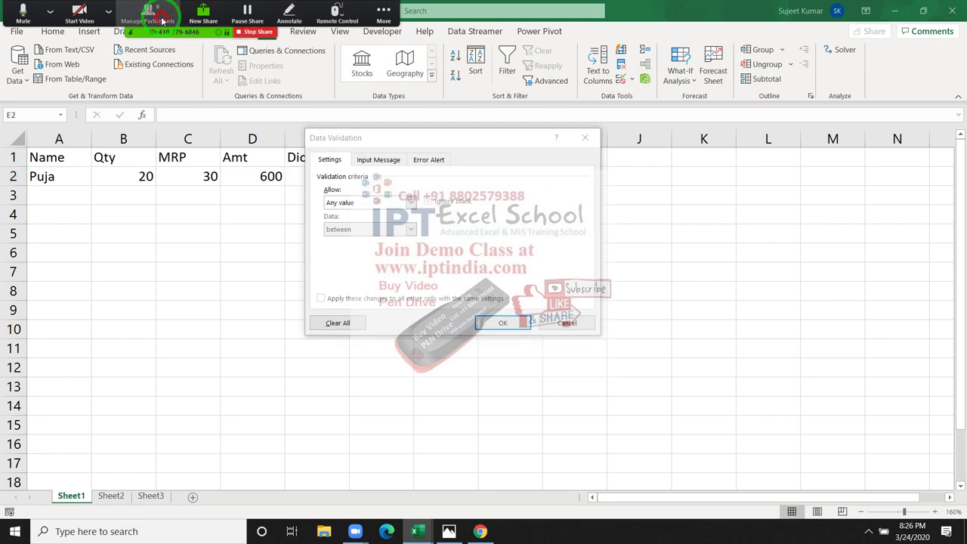
click(163, 20)
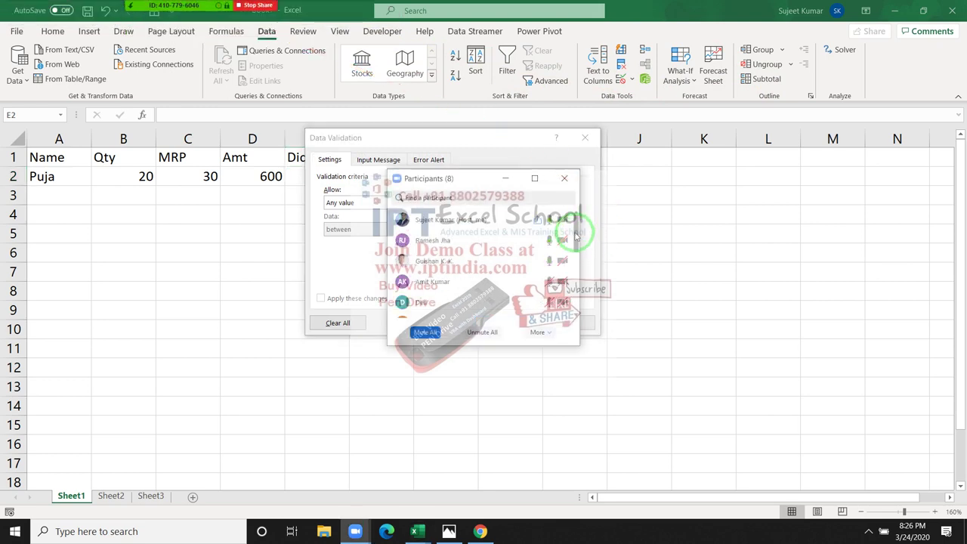
drag(576, 235, 579, 293)
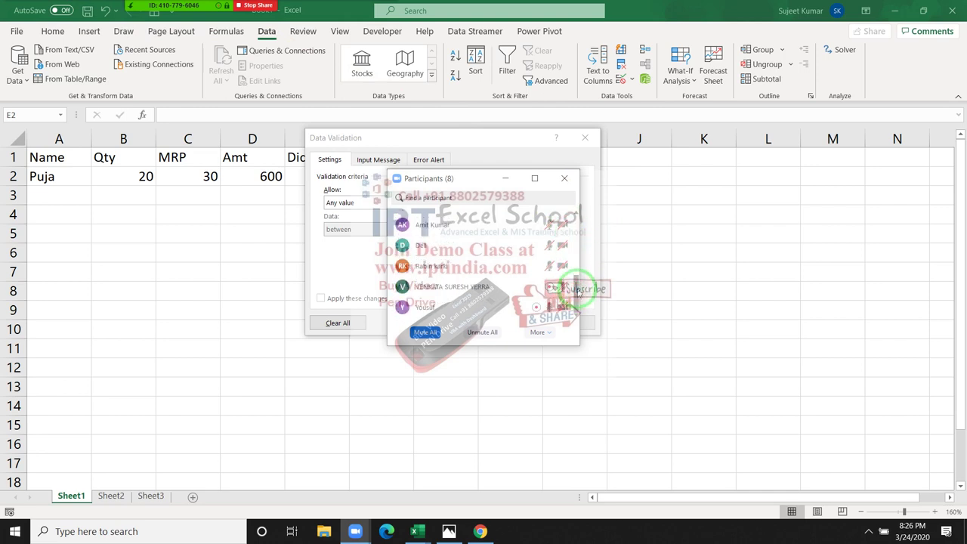
click(565, 179)
drag(475, 138, 673, 145)
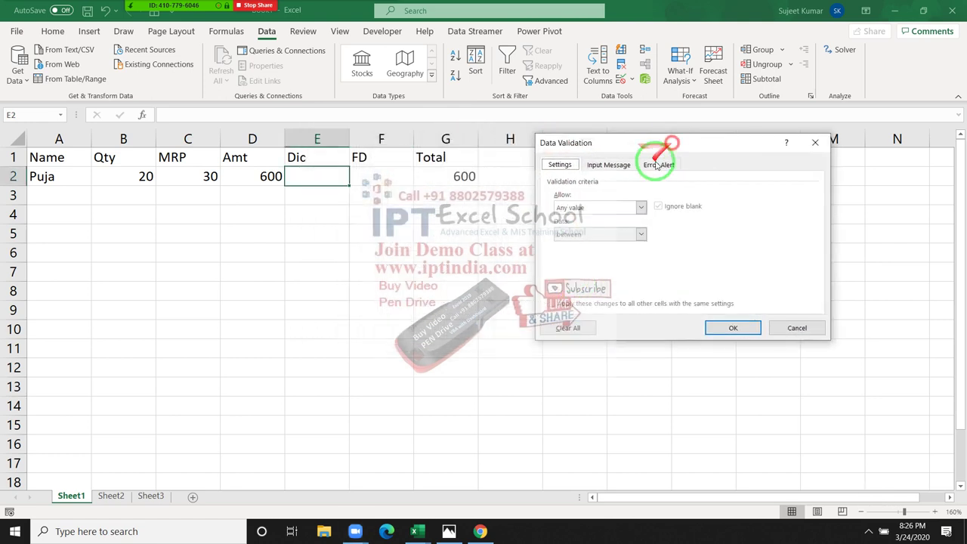
Set Allow to Custom with the formula =xor(E2>0,F2>0)
click(605, 208)
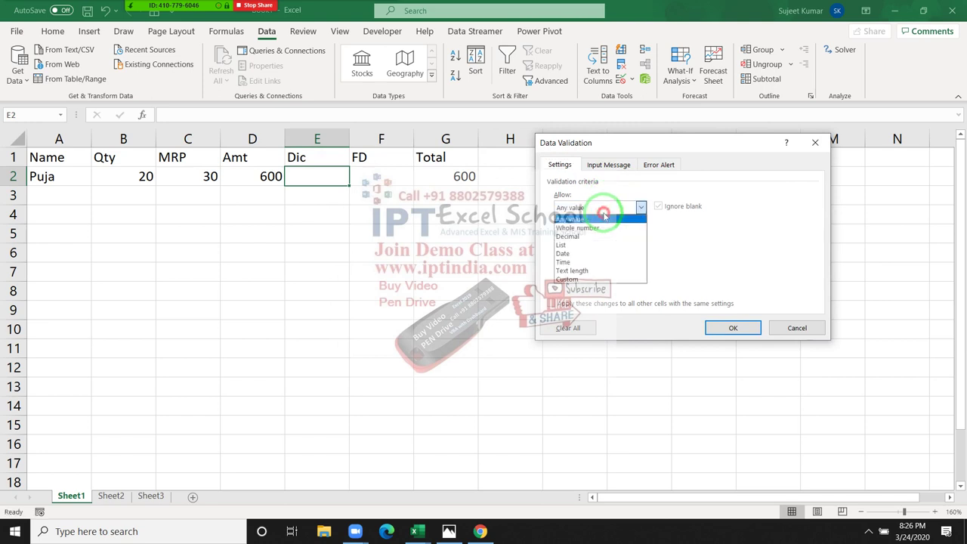
click(602, 279)
click(585, 259)
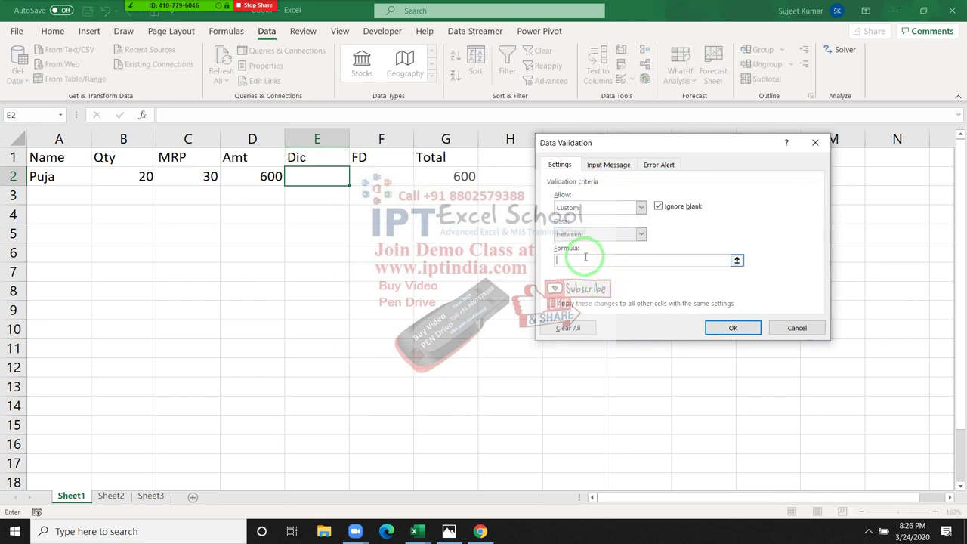
text(=xor()
click(297, 176)
text(>)
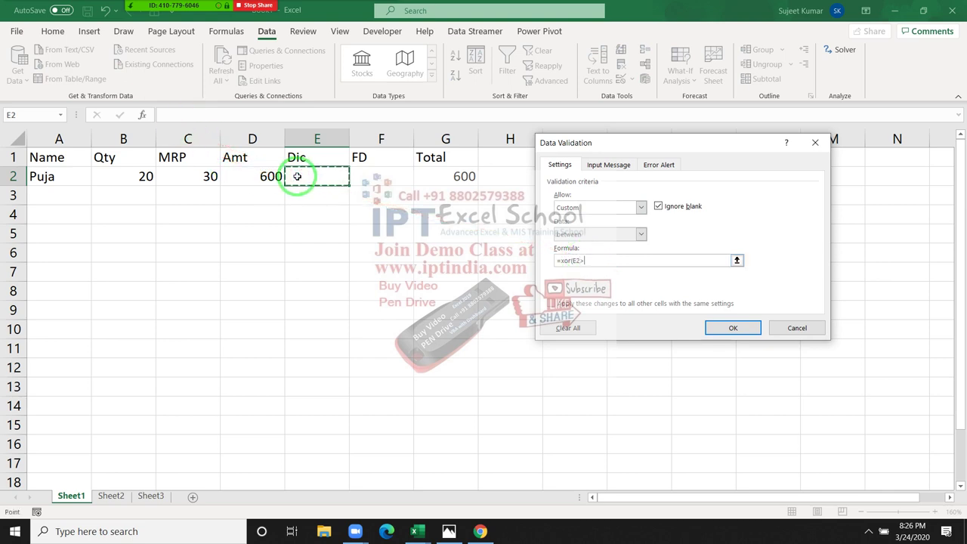
text(0,)
click(395, 176)
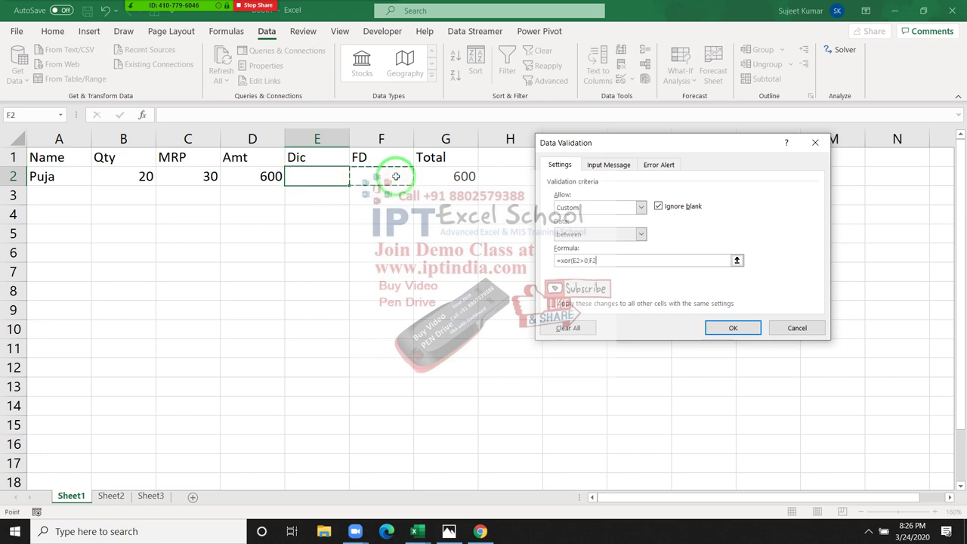
text(>0)
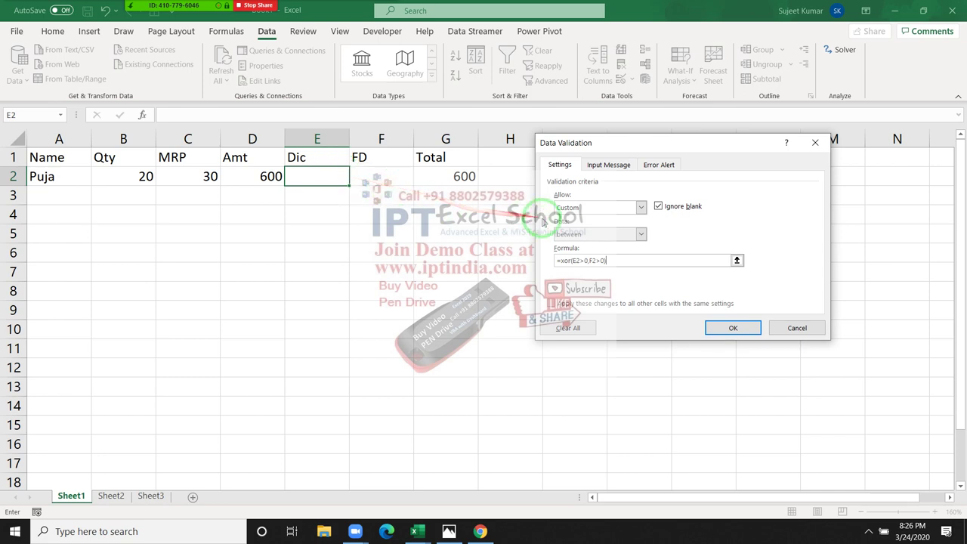
Make the references $E2 and $F2, dismissing the formula error and removing a stray %
click(575, 259)
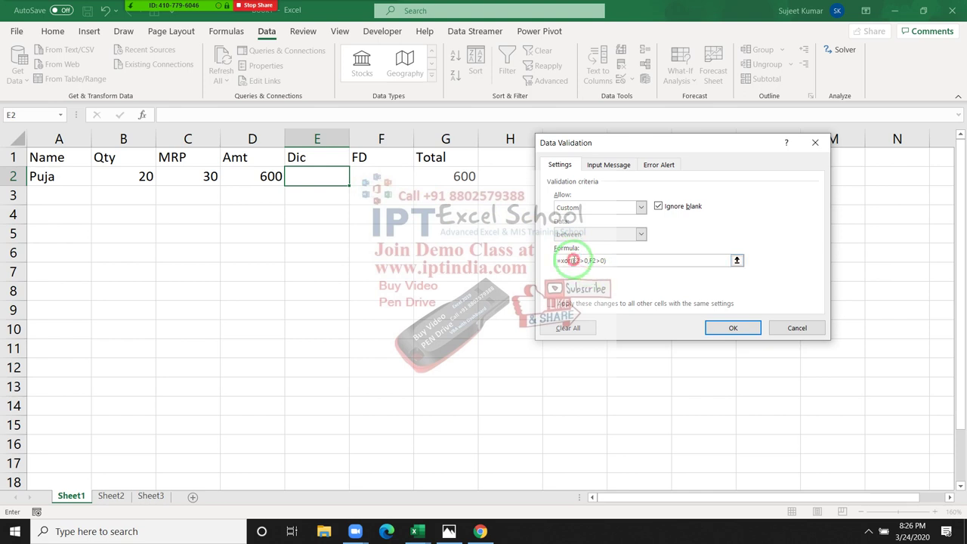
text($)
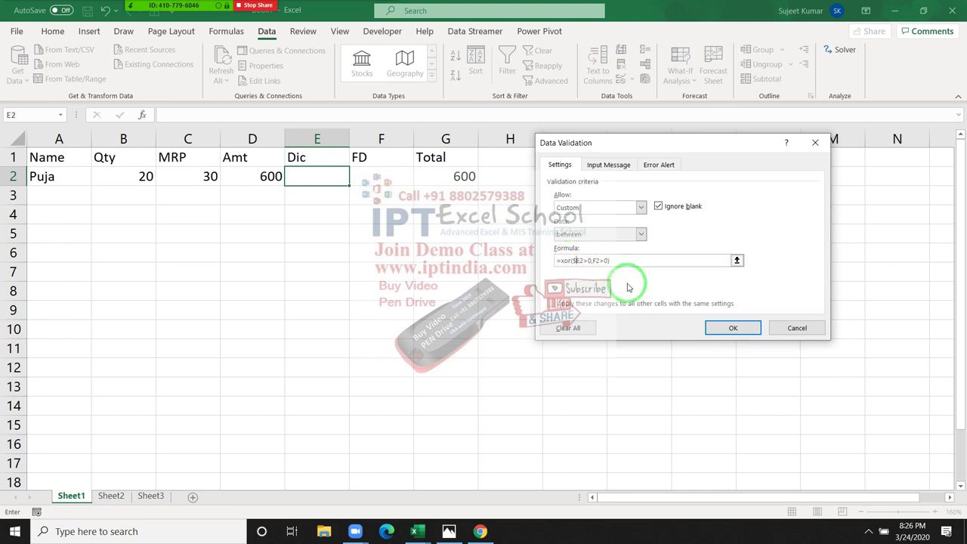
click(590, 260)
text($)
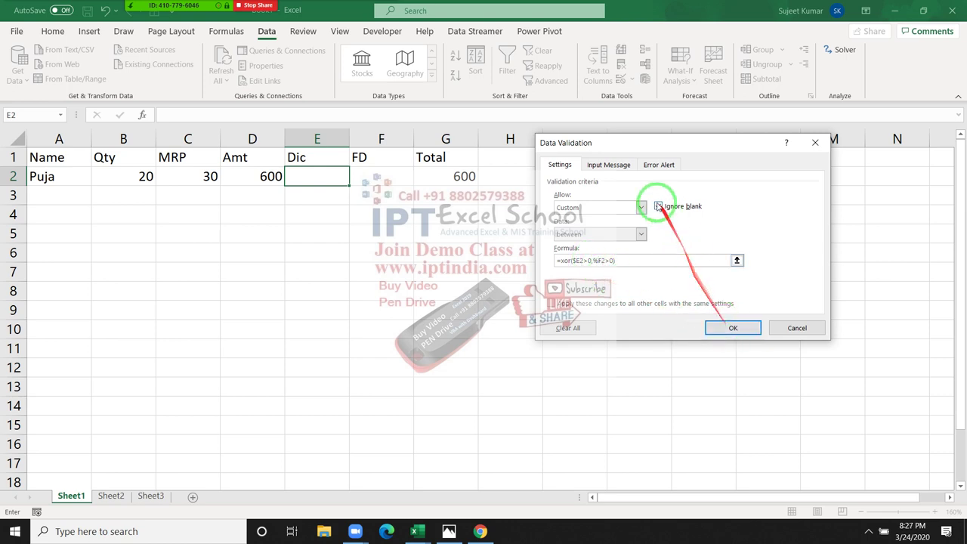
click(646, 166)
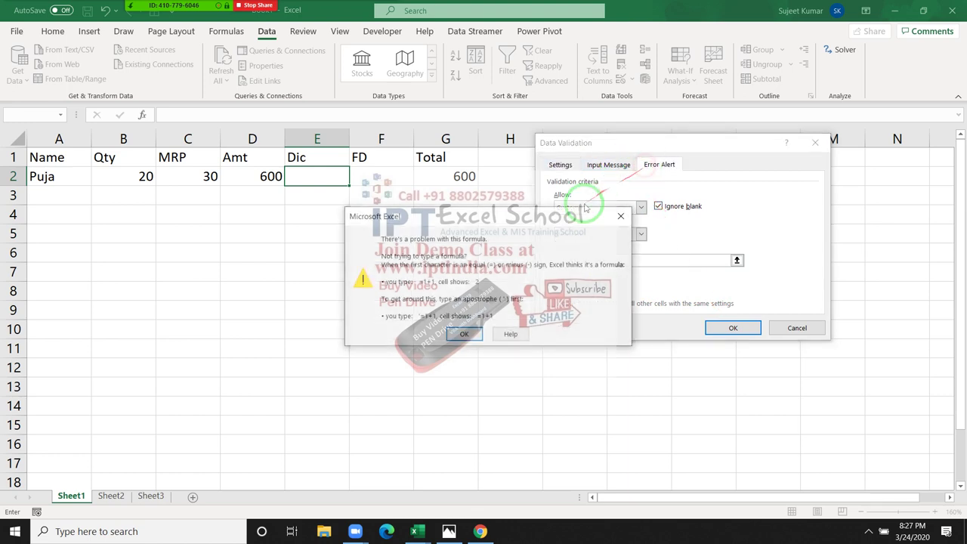
click(619, 209)
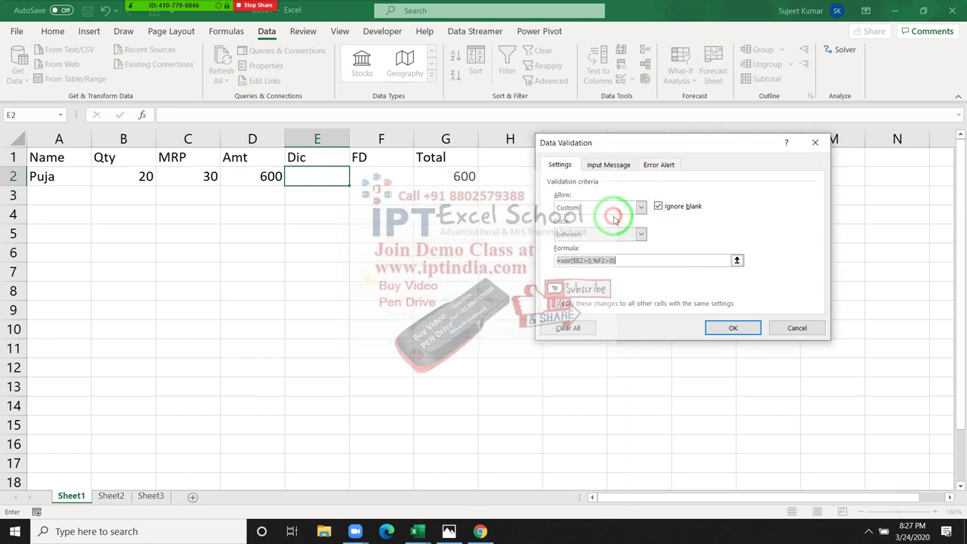
click(630, 262)
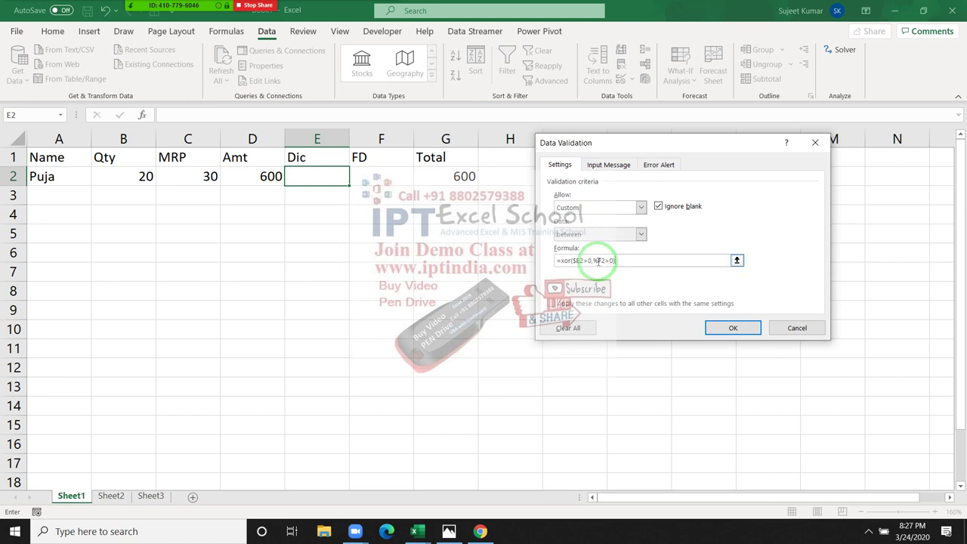
click(601, 261)
key(BackSpace)
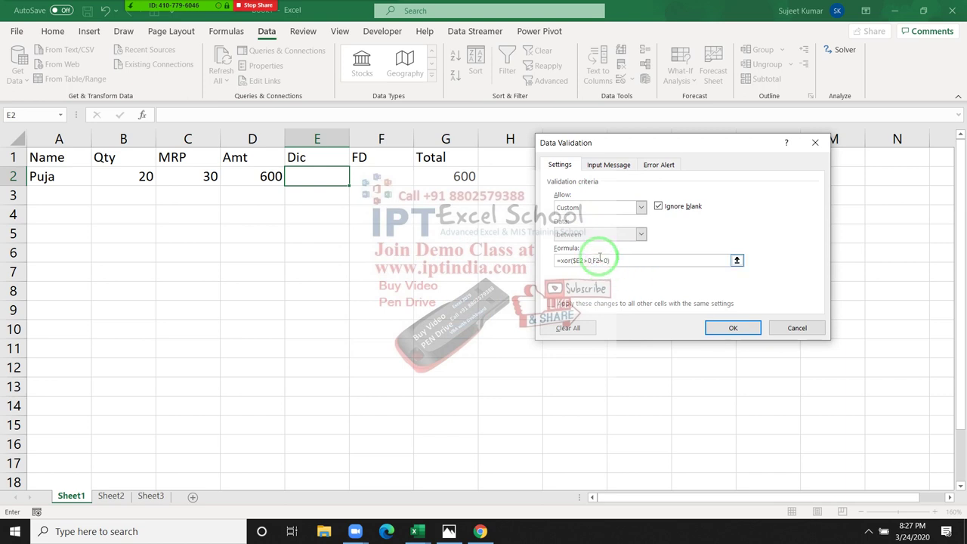
Add a Stop alert titled 'Choose Only One' reading 'Please Check and Choose Only One Offer', and apply
text($)
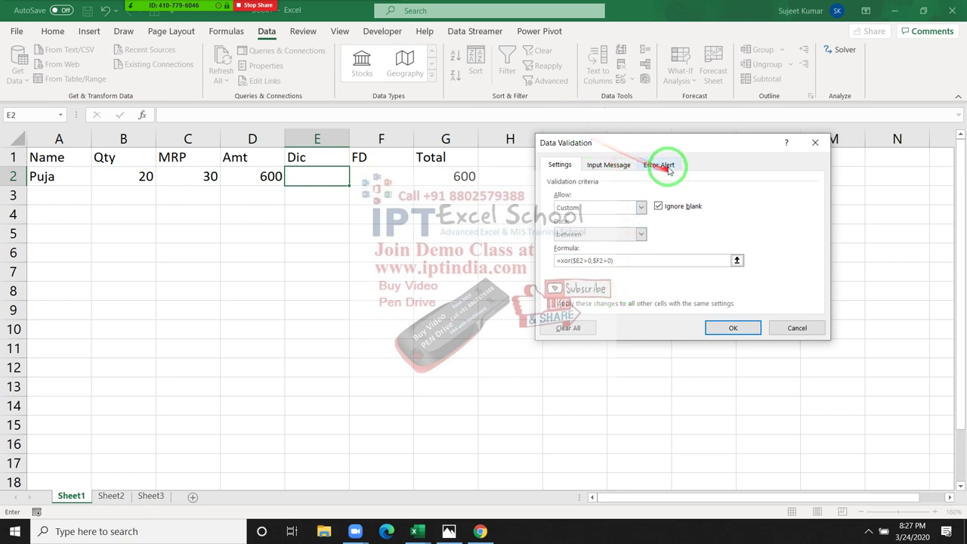
click(667, 169)
click(719, 228)
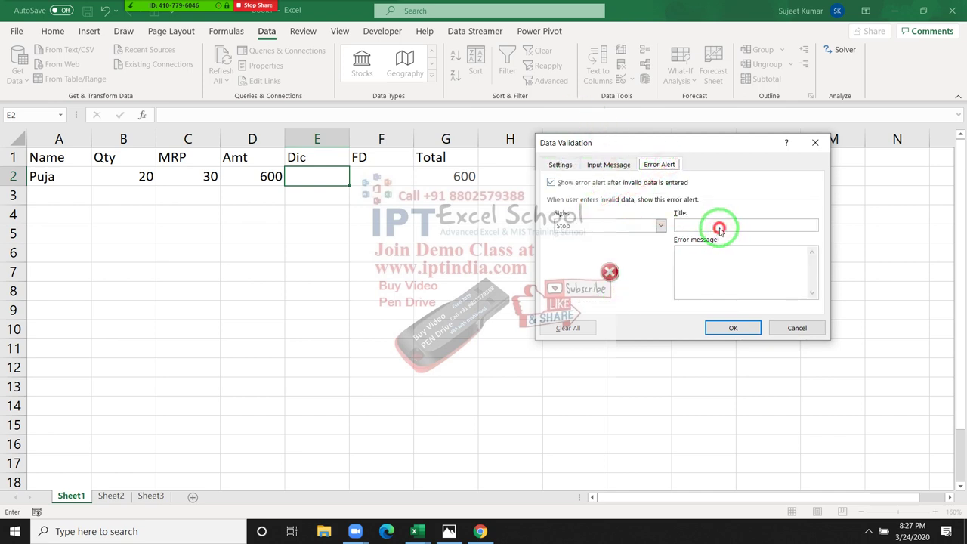
text(Ch)
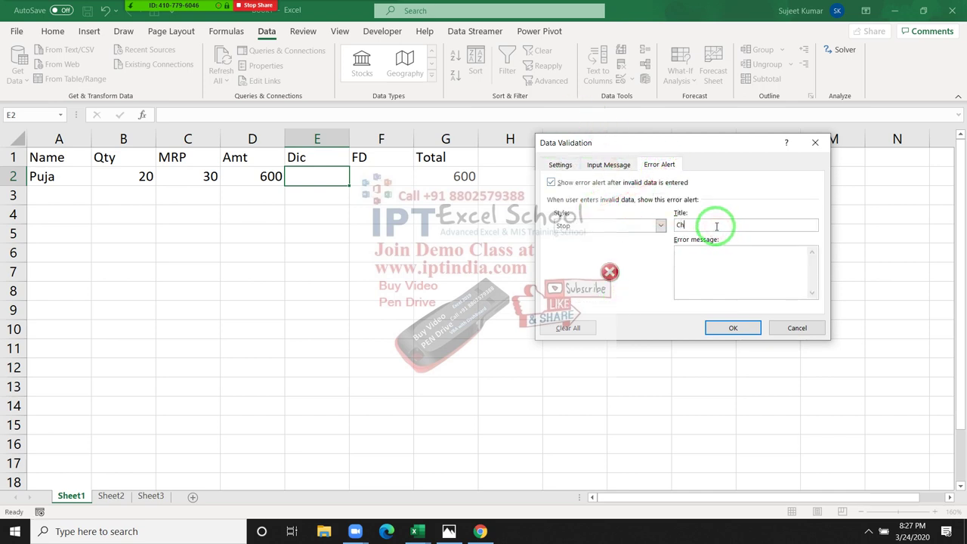
text(oose )
text(Only D)
key(BackSpace)
text(One)
click(706, 249)
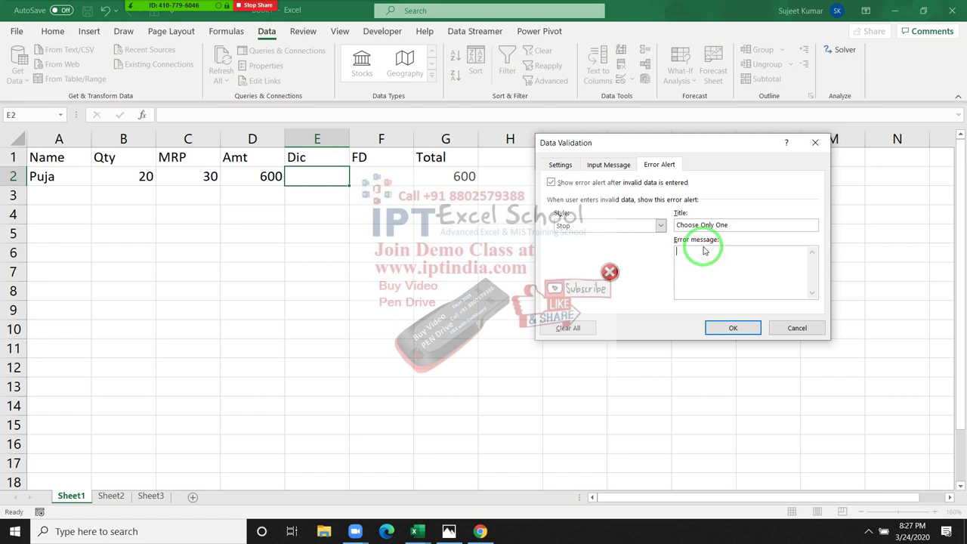
text(Please Ch)
text(ick)
text(and )
text(Choose )
text(Only O)
text(ne )
text(Of)
text(fer)
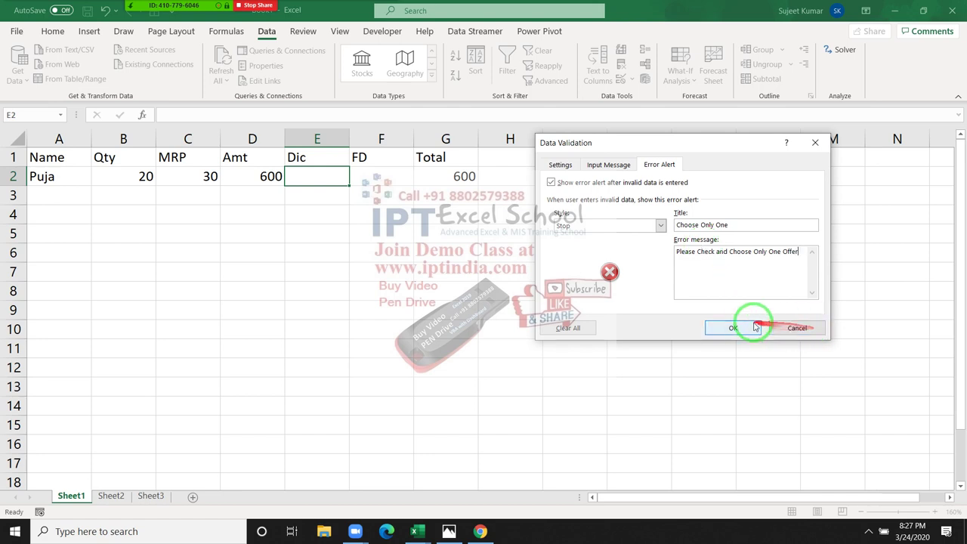
click(748, 327)
Copy E2 and paste only its validation onto E2:F16
key(ctrl+c)
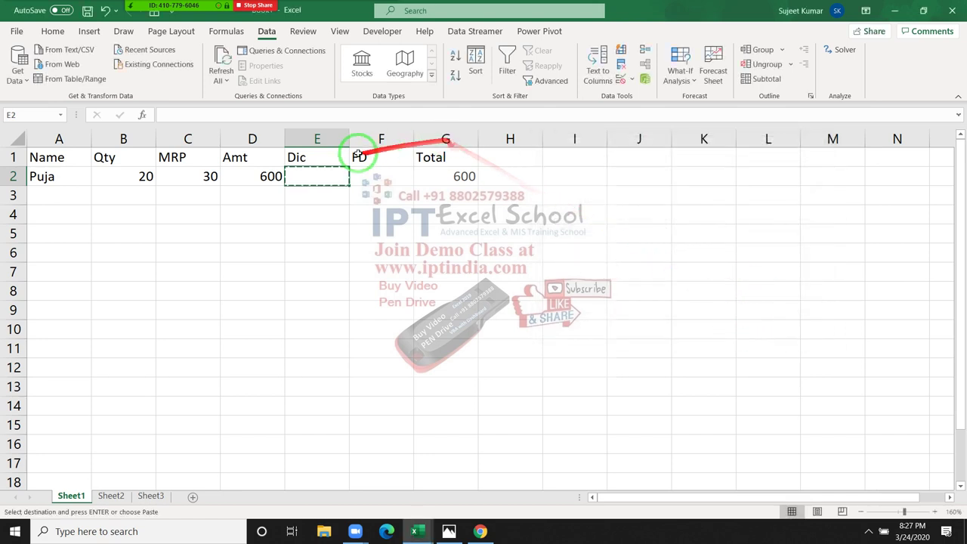
drag(330, 177, 391, 438)
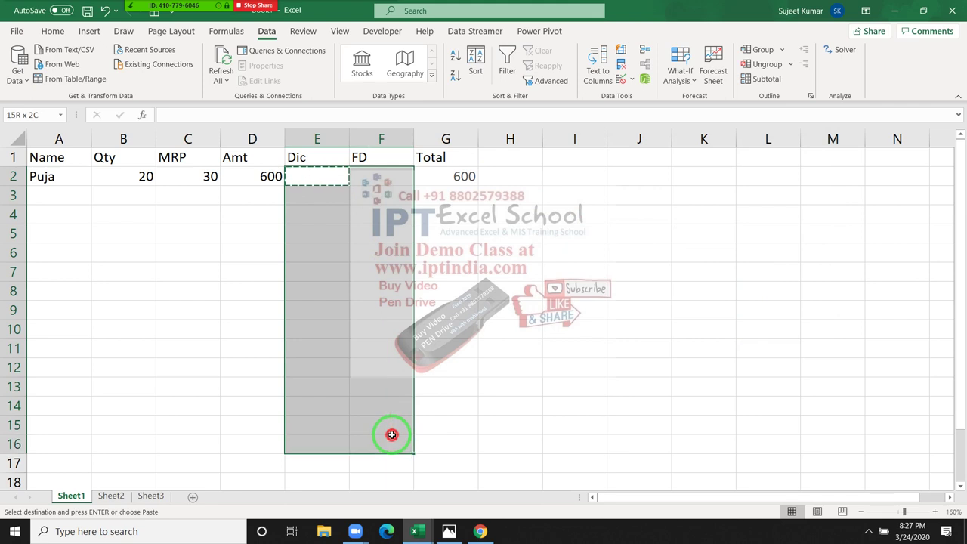
right_click(429, 321)
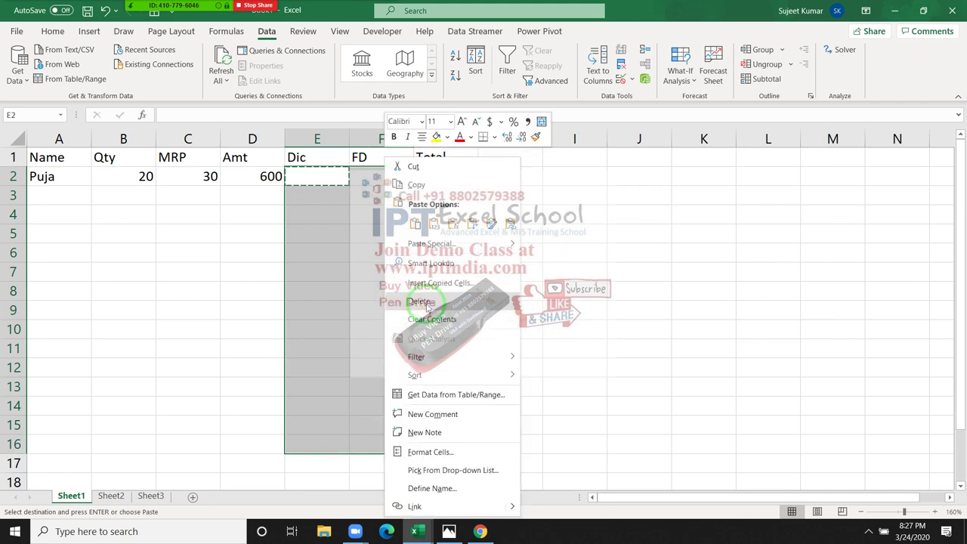
click(429, 249)
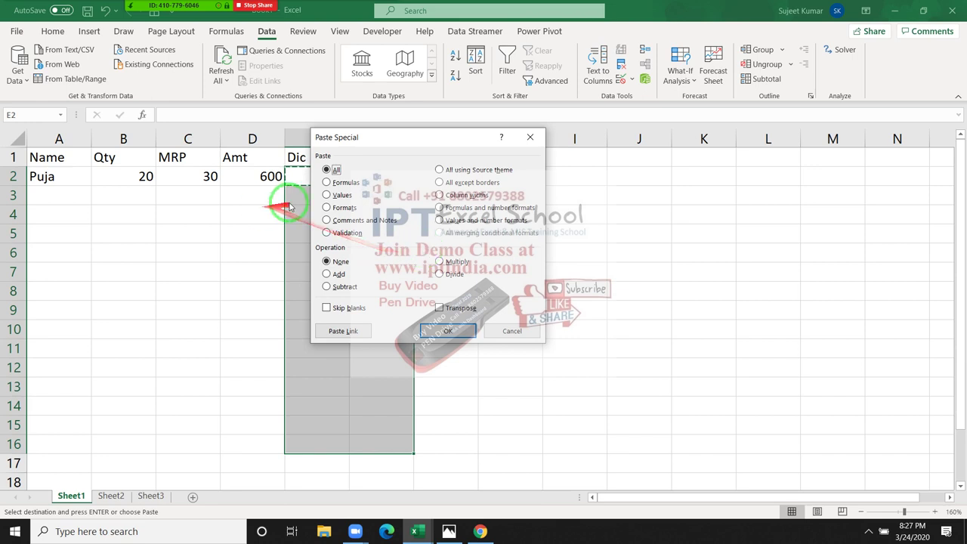
drag(344, 215, 339, 242)
click(339, 236)
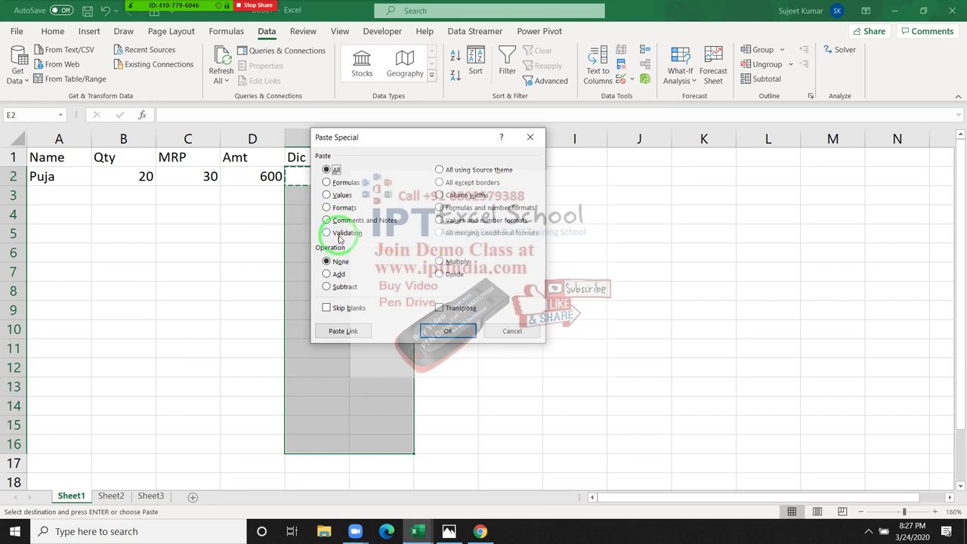
click(438, 330)
Enter 500 in E2, then check that the 'Choose Only One' alert rejects 600 in F2
click(305, 174)
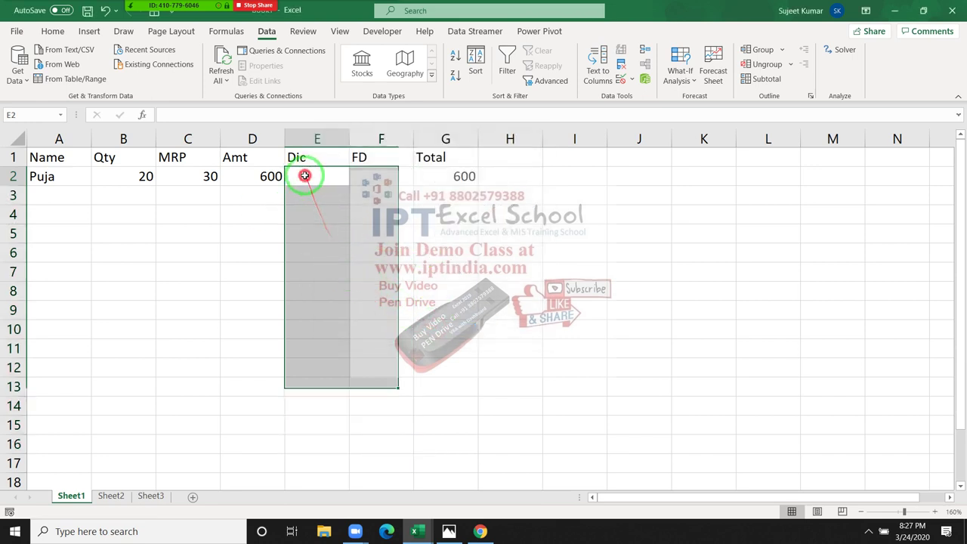
text(500)
key(Return)
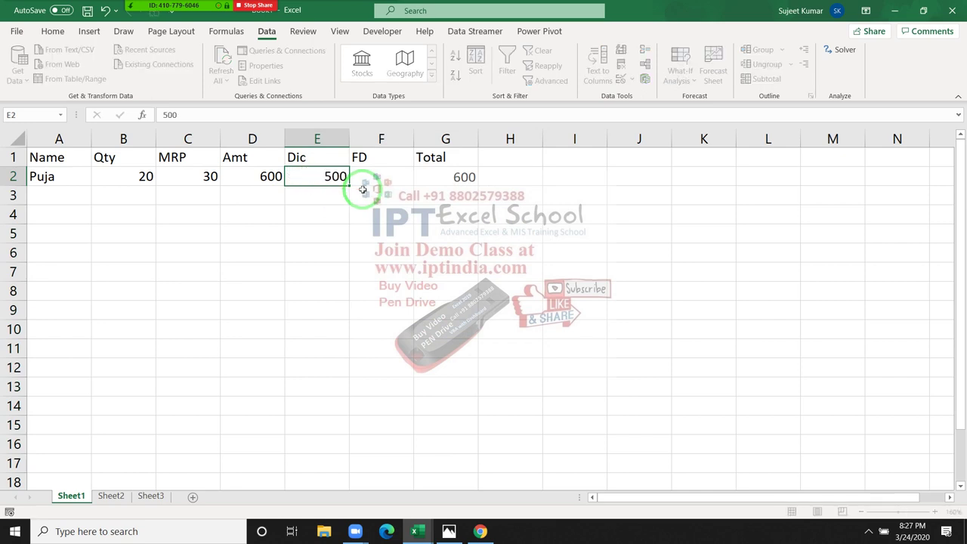
key(Up)
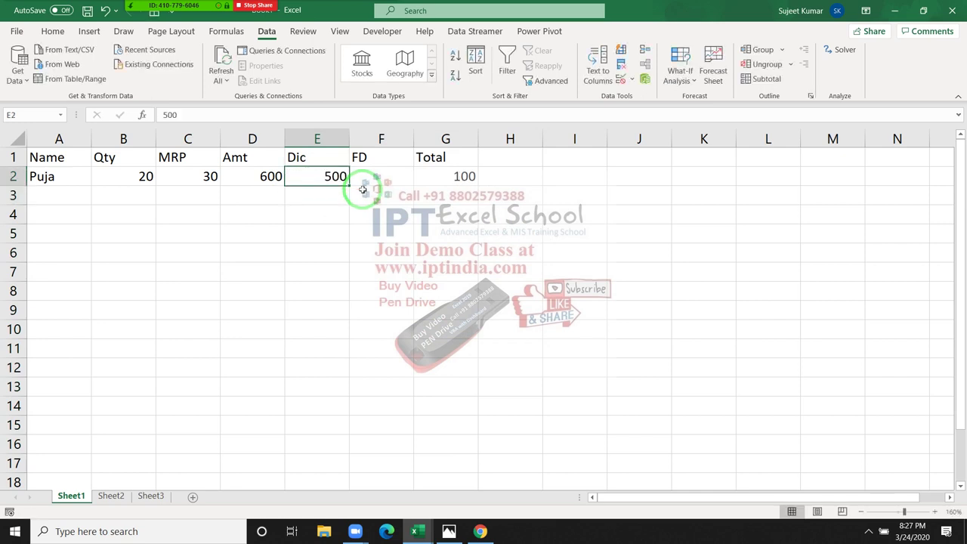
key(Right)
text(600)
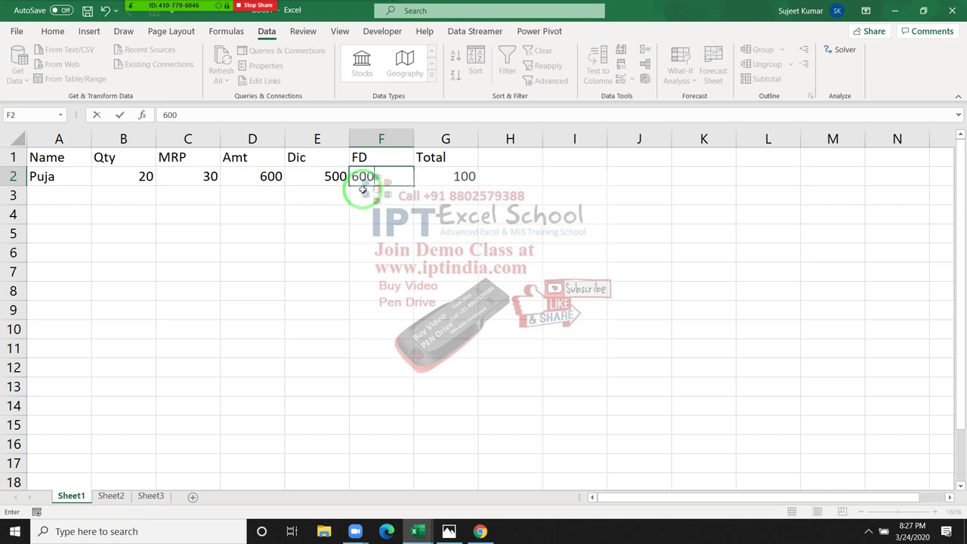
key(Return)
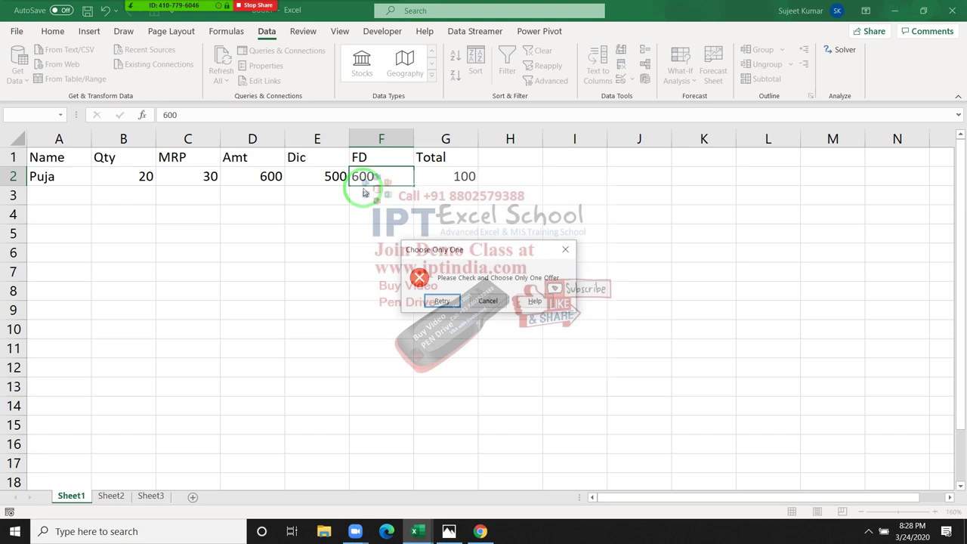
key(Escape)
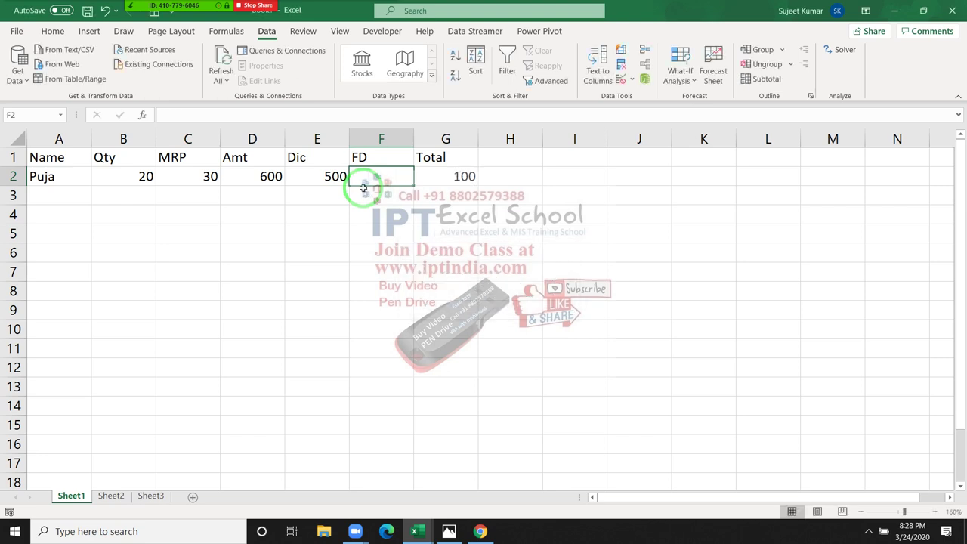
Enter 800 in F3, then check that the alert rejects 140 in E3
click(363, 188)
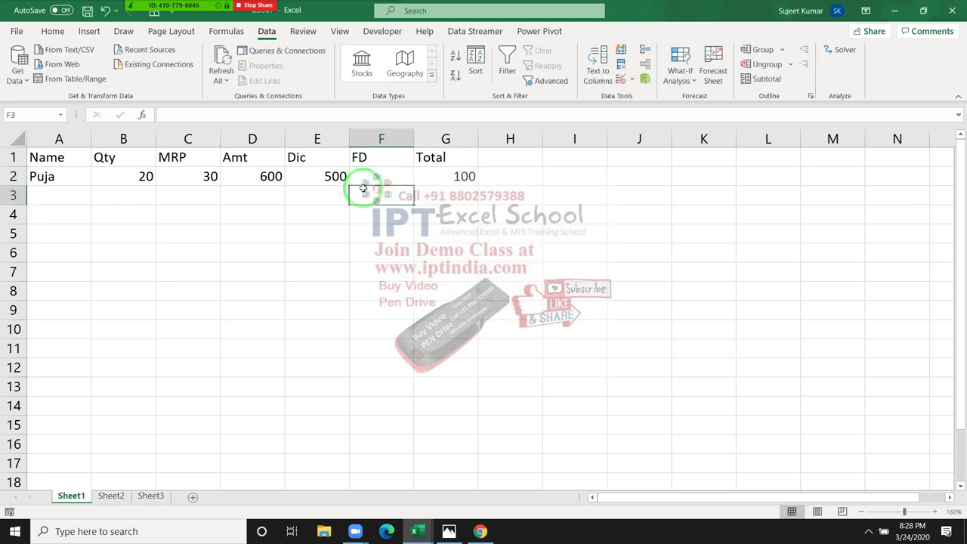
text(800)
key(Return)
click(363, 188)
key(Left)
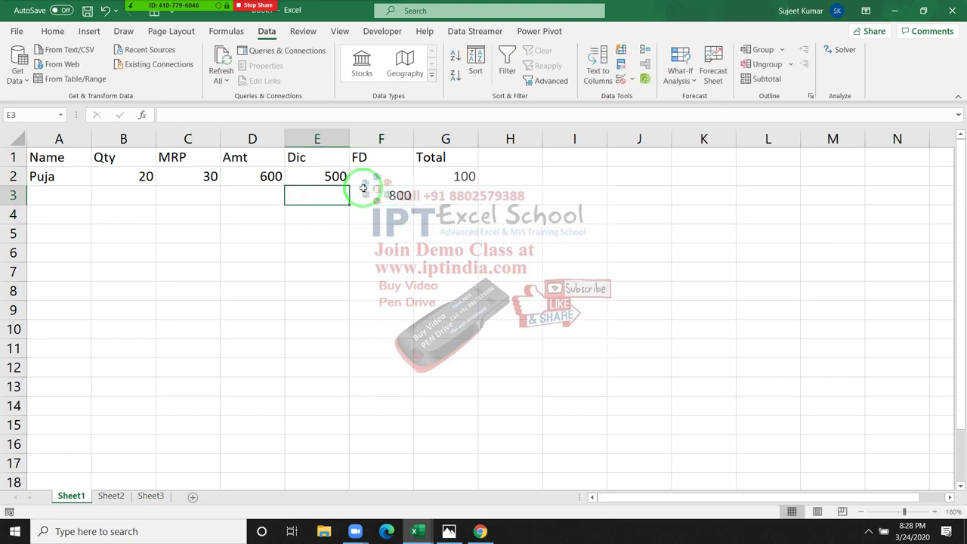
text(140)
key(Return)
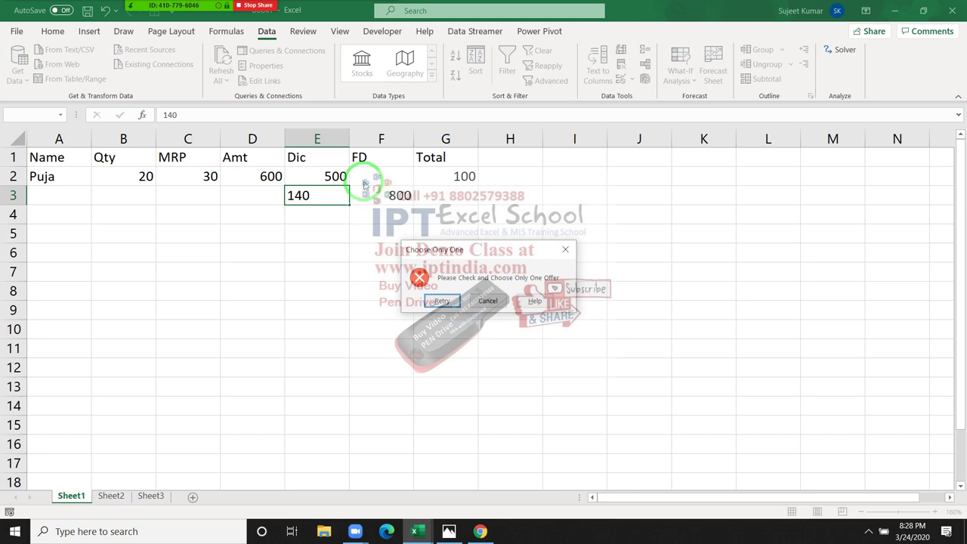
key(Escape)
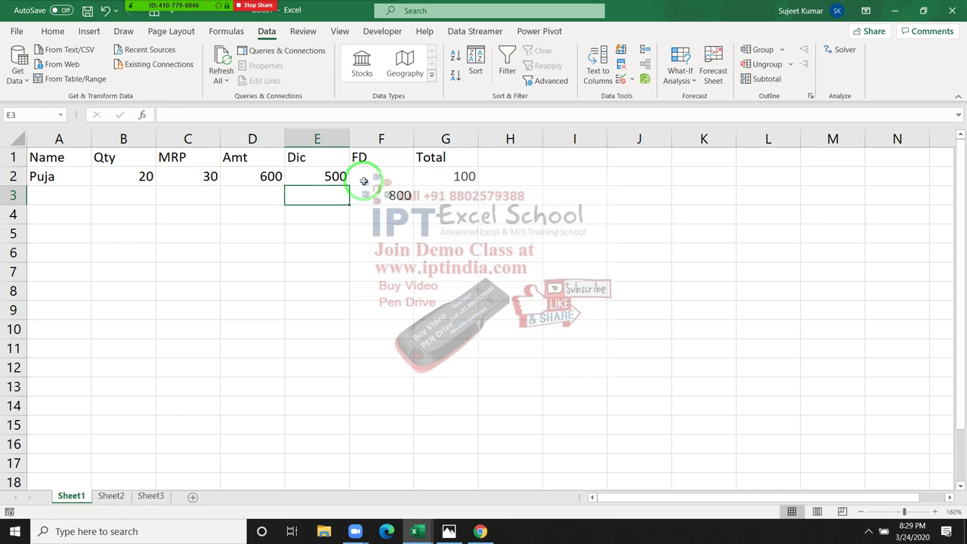
Reopen E2's Data Validation settings, keep Custom, and highlight the formula =XOR($E2>0,$F2>0)
click(321, 177)
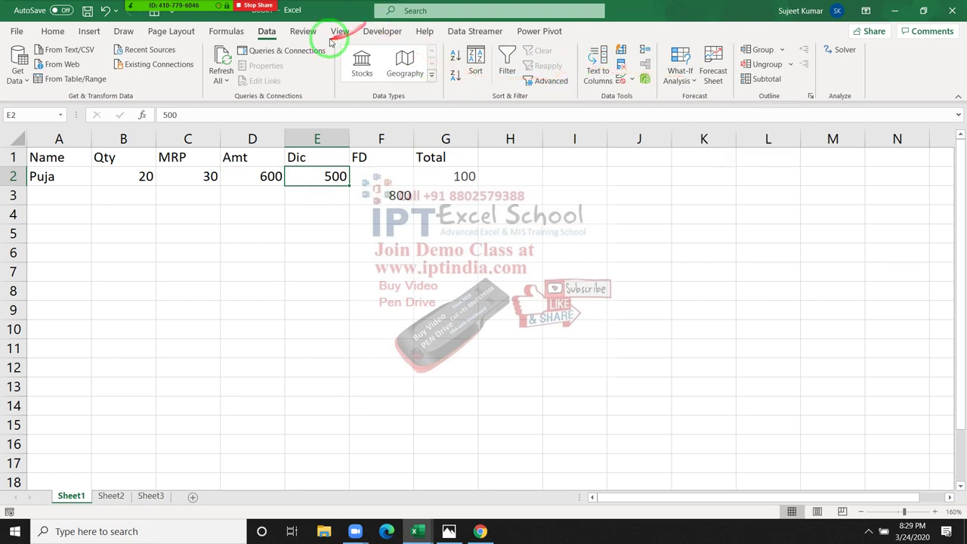
click(616, 78)
click(560, 164)
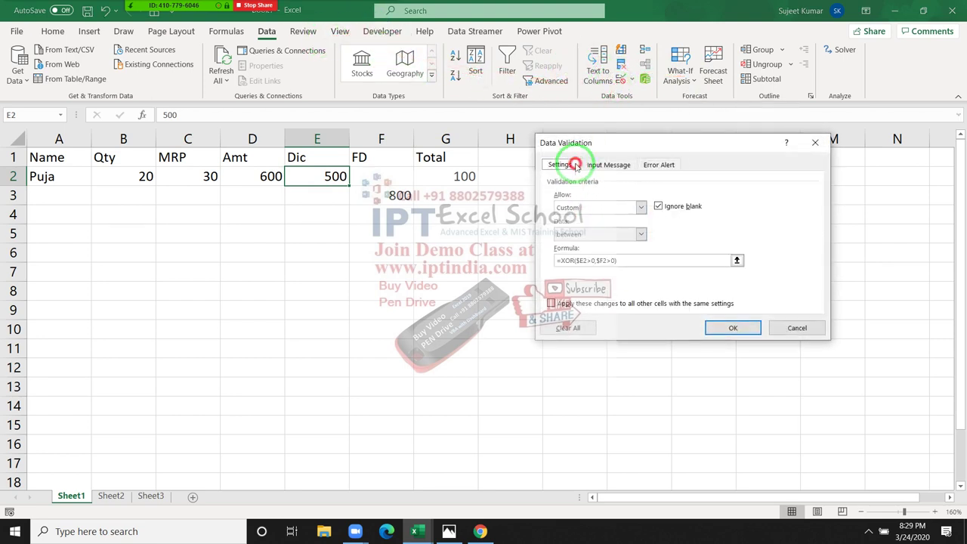
click(596, 207)
click(572, 279)
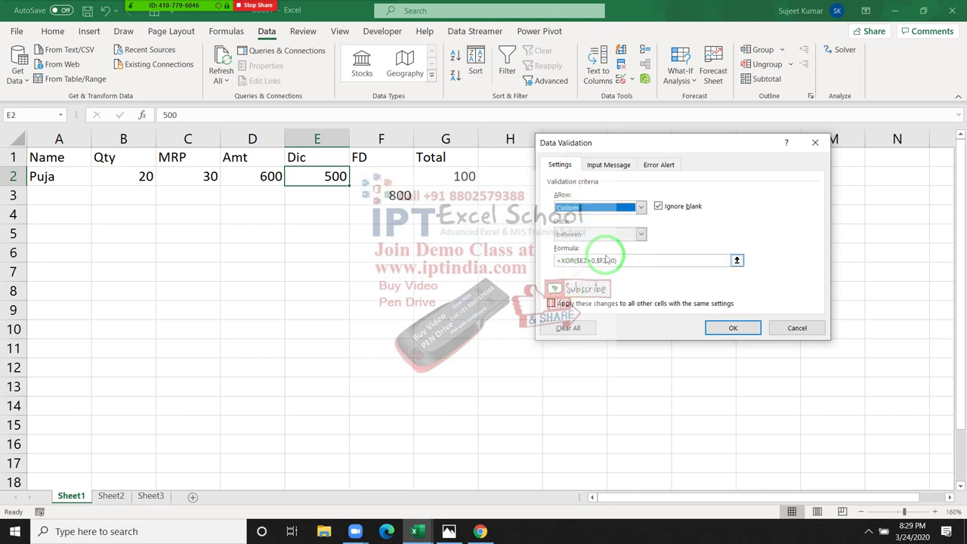
click(567, 260)
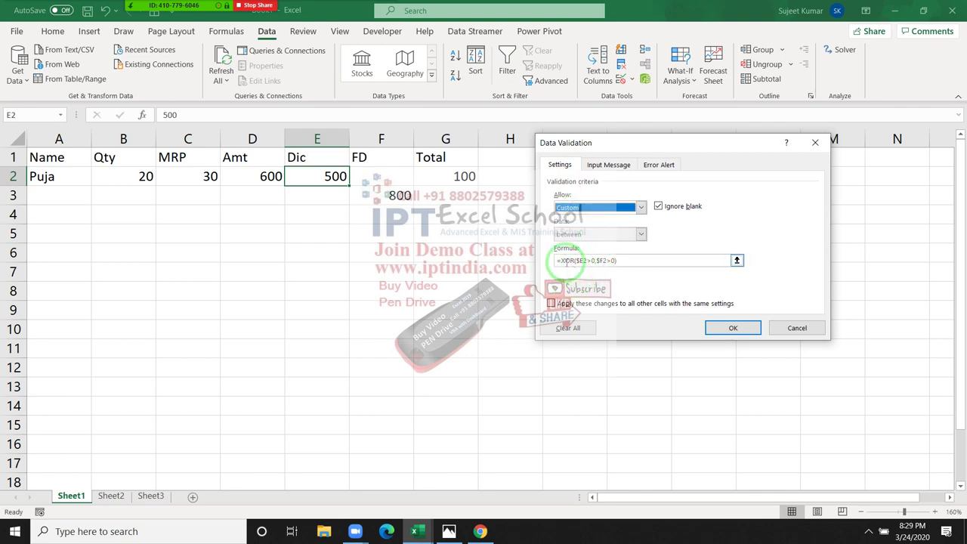
drag(563, 260, 636, 257)
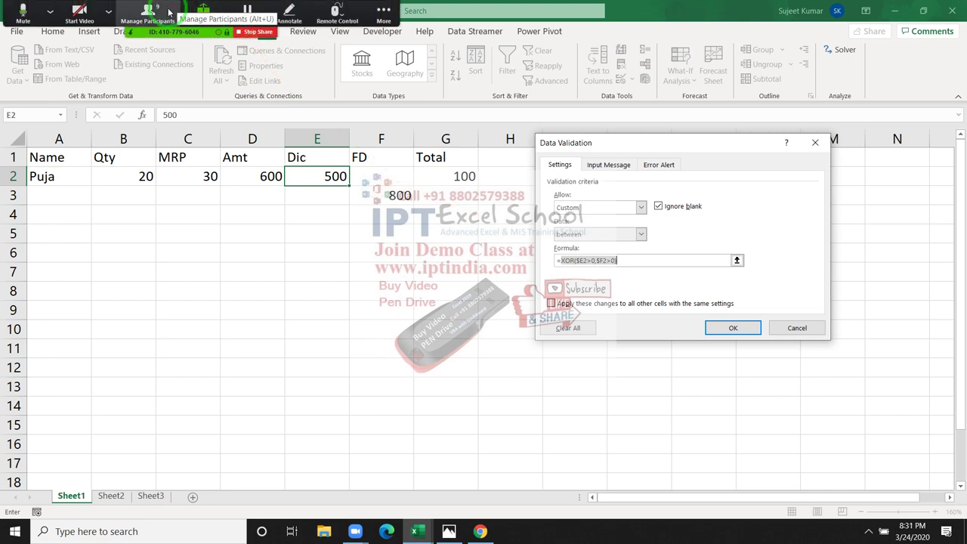
Open Zoom's Participants panel listing the 9 meeting attendees
click(169, 12)
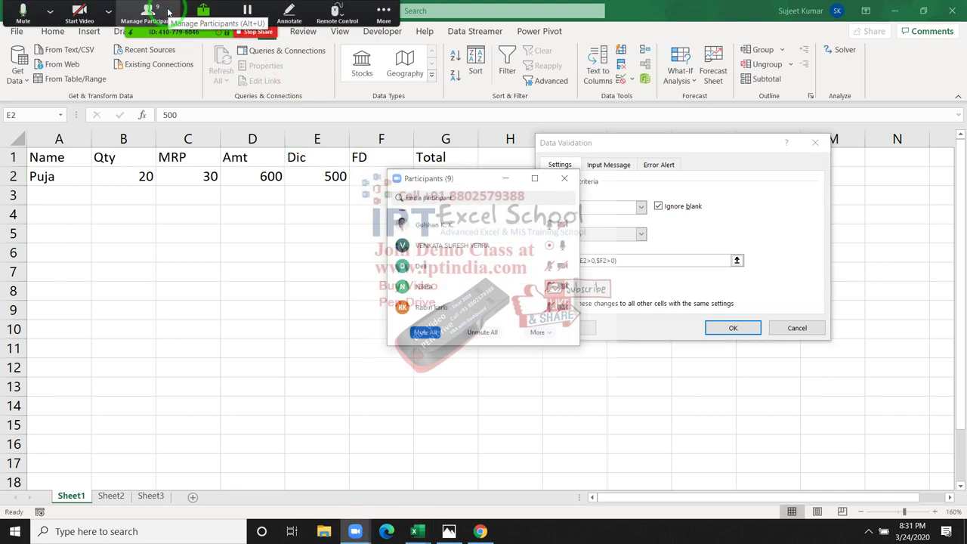